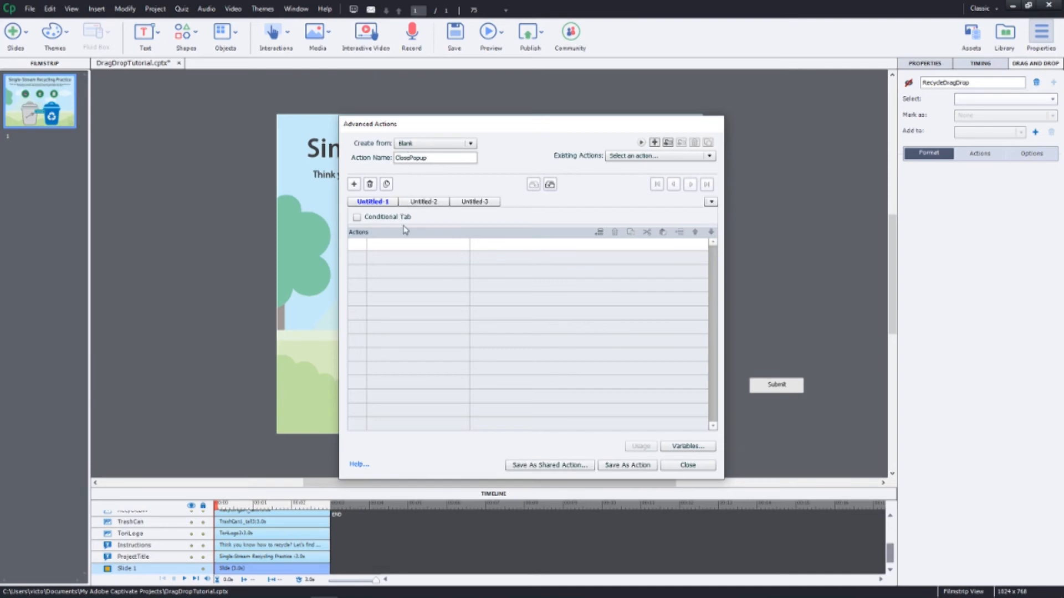
- Add two Hide actions to the ClosePopup advanced action, one for DragDropFeedback and one for ClosePopup
left_click(402, 245)
scroll(402, 266, "down", 5)
left_click(399, 263)
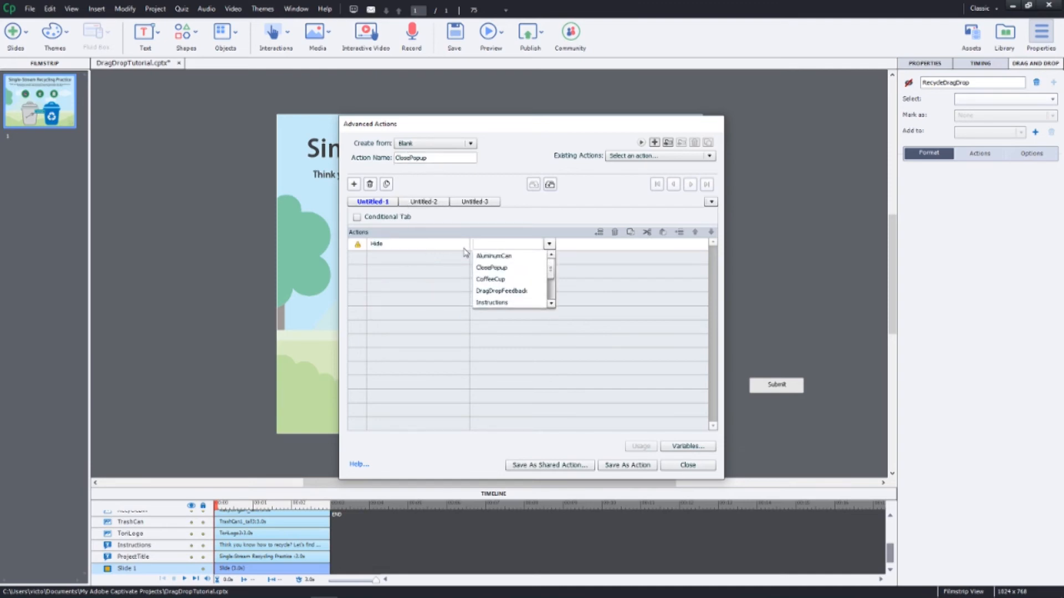
left_click(501, 291)
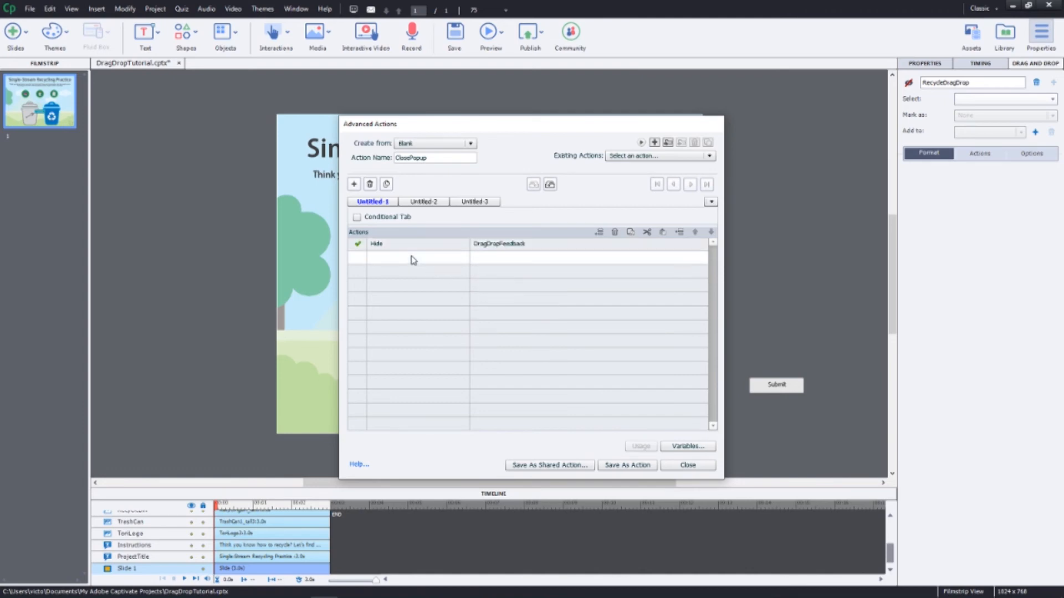
left_click(413, 259)
scroll(421, 280, "down", 5)
left_click(439, 268)
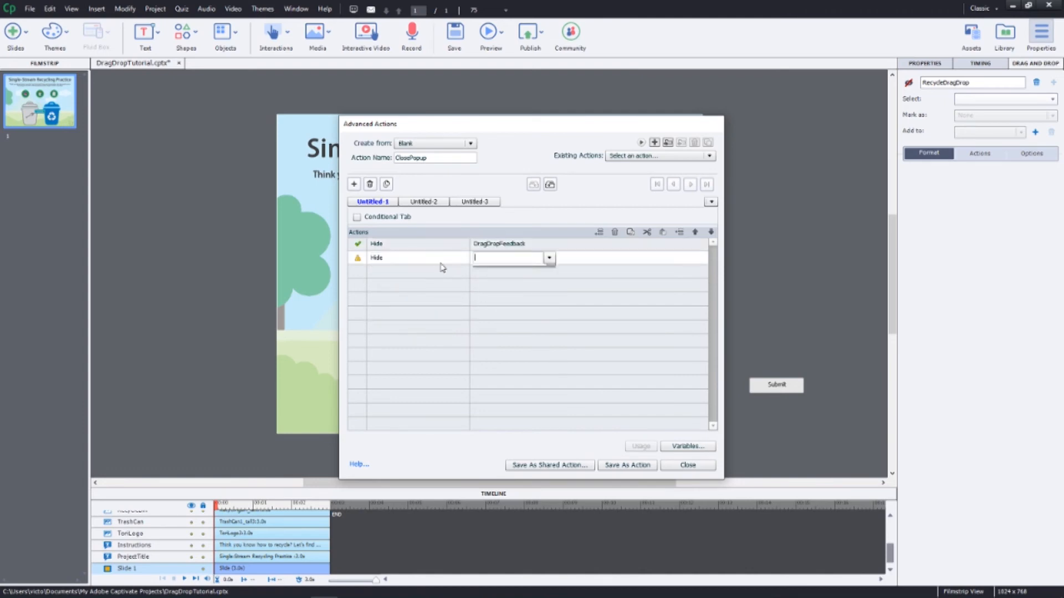
type("clo")
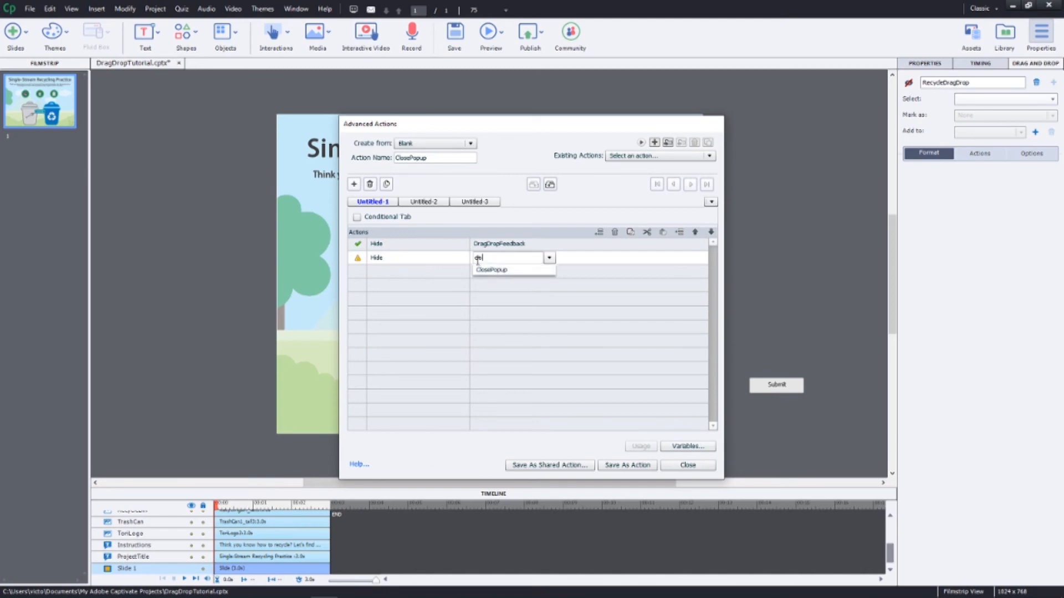
left_click(482, 272)
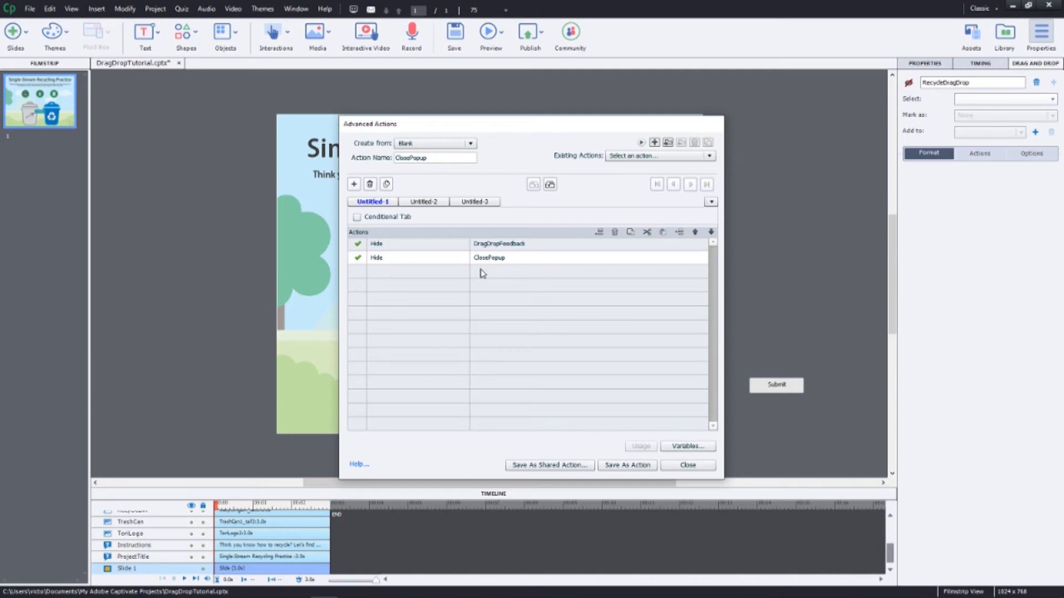
- Add a Disable action for ClosePopup, then save the advanced action and close the dialog
left_click(408, 274)
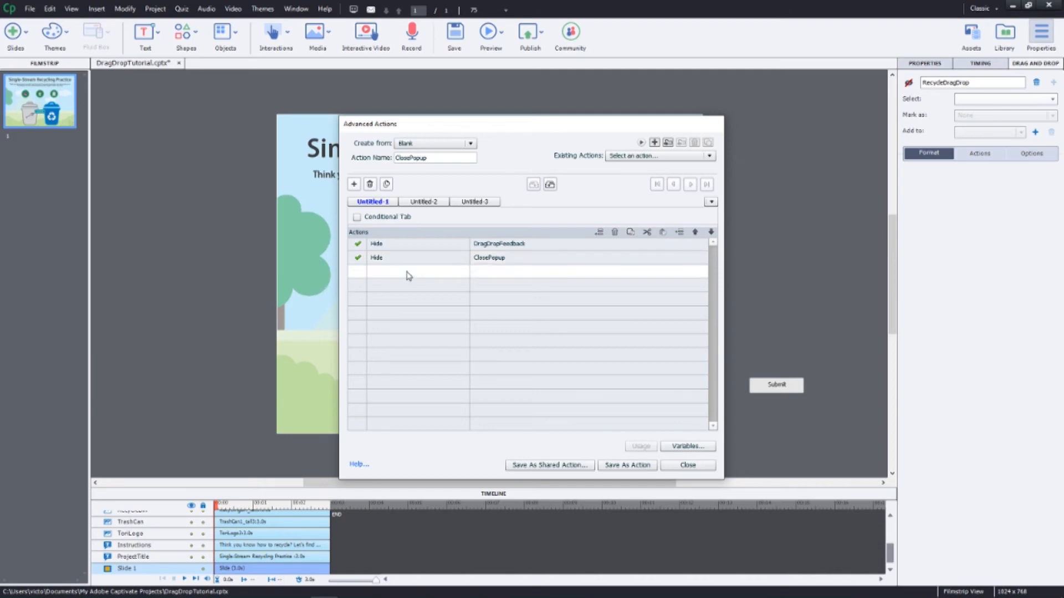
key("d")
left_click(406, 284)
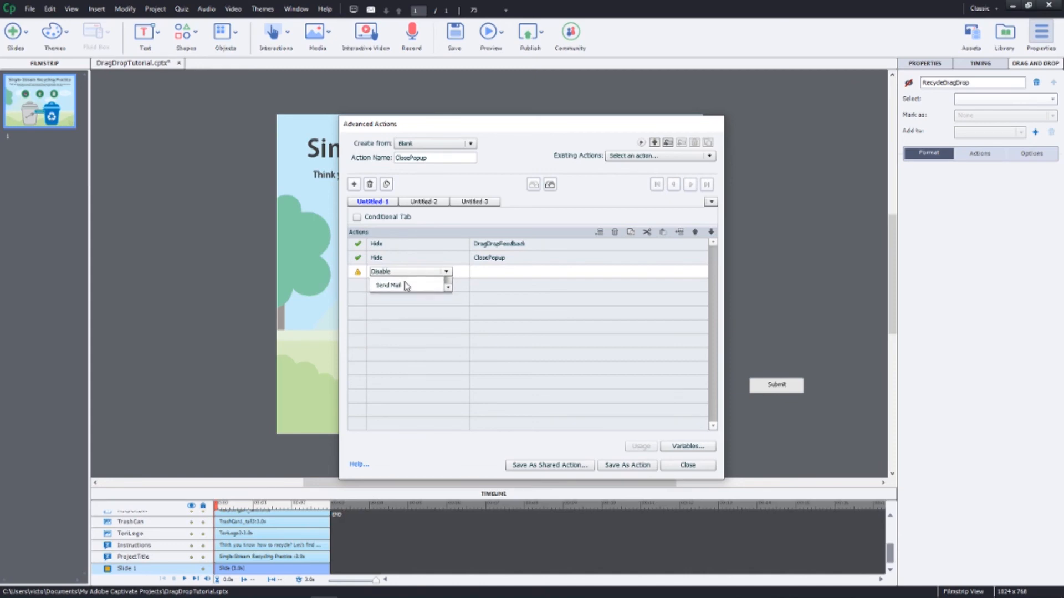
left_click(492, 284)
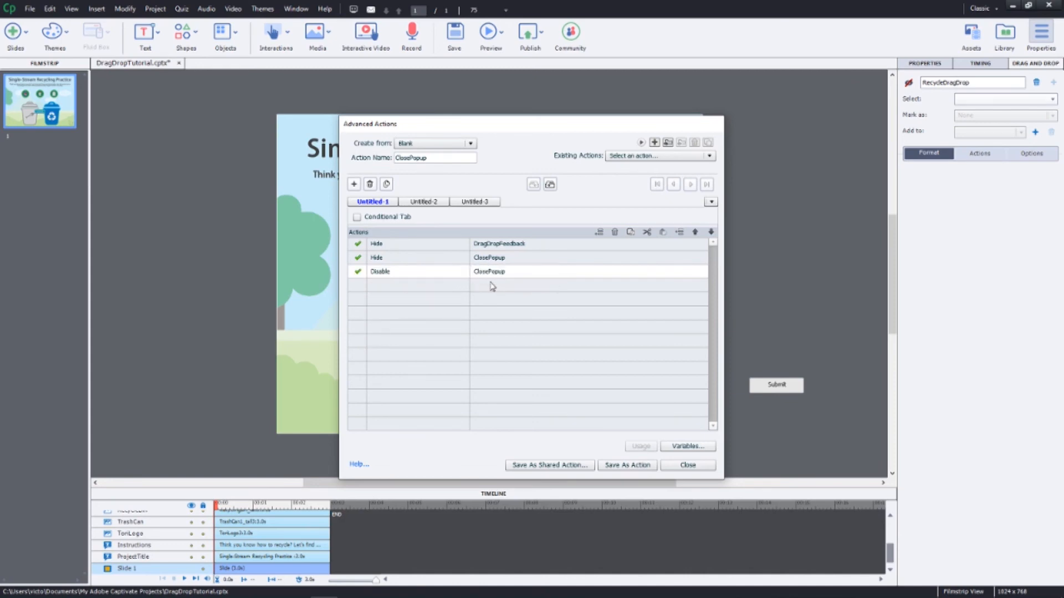
left_click(610, 468)
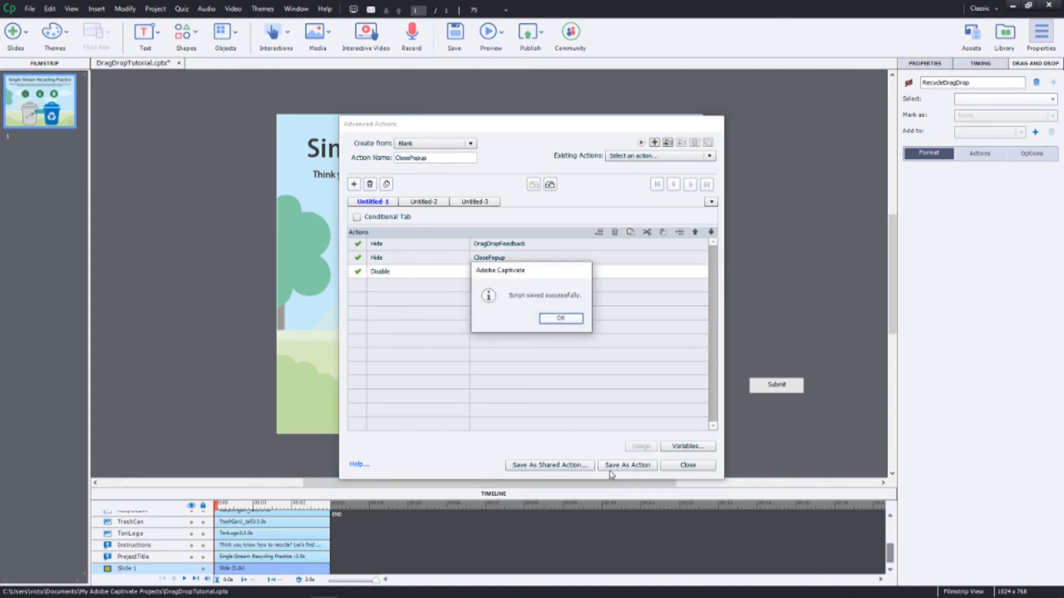
left_click(561, 318)
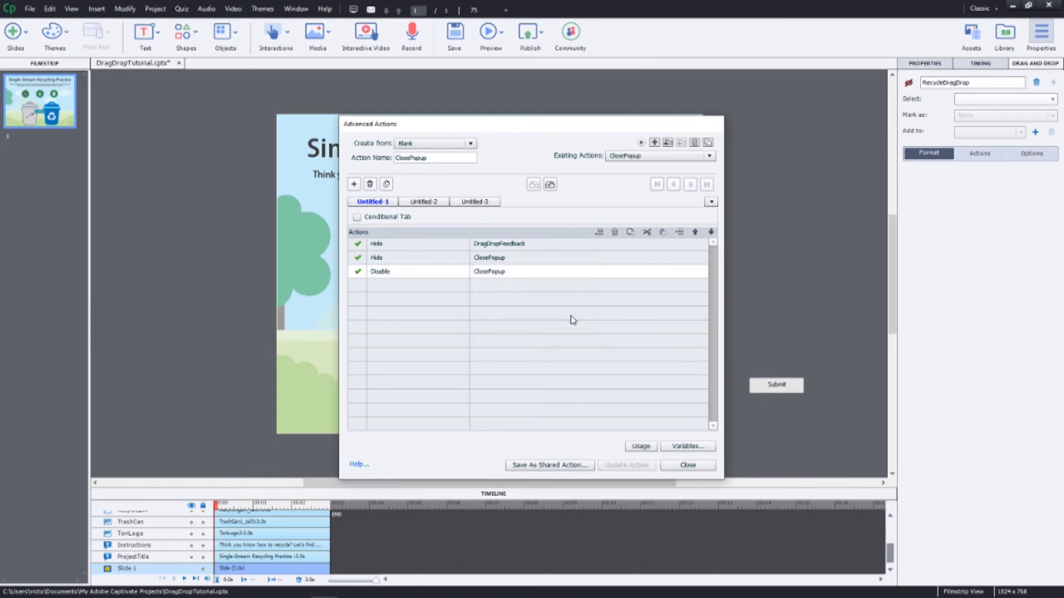
left_click(684, 465)
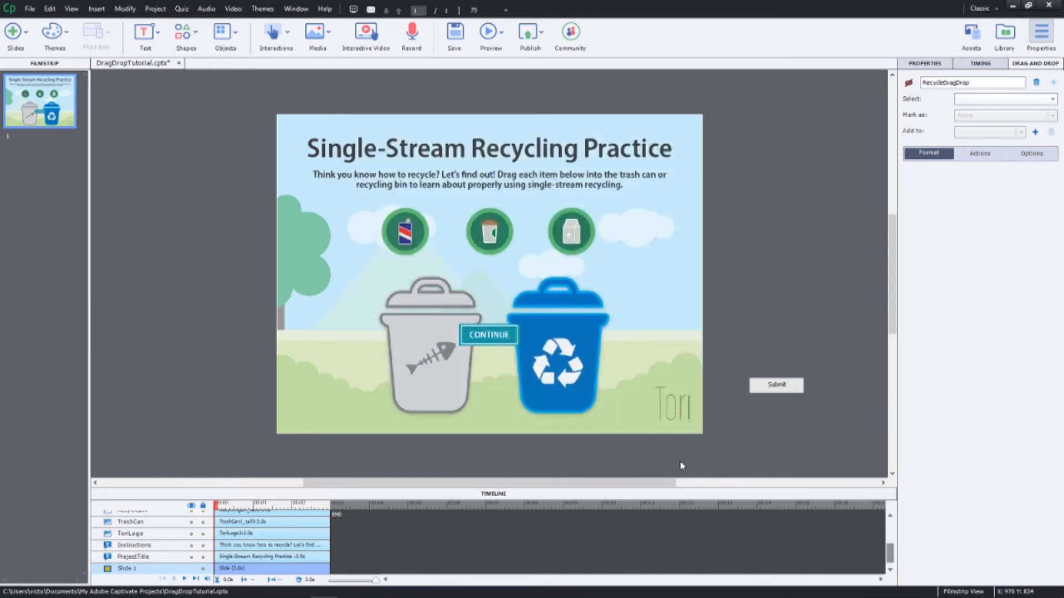
- Set the Continue button to execute the ClosePopup advanced action on success
left_click(506, 343)
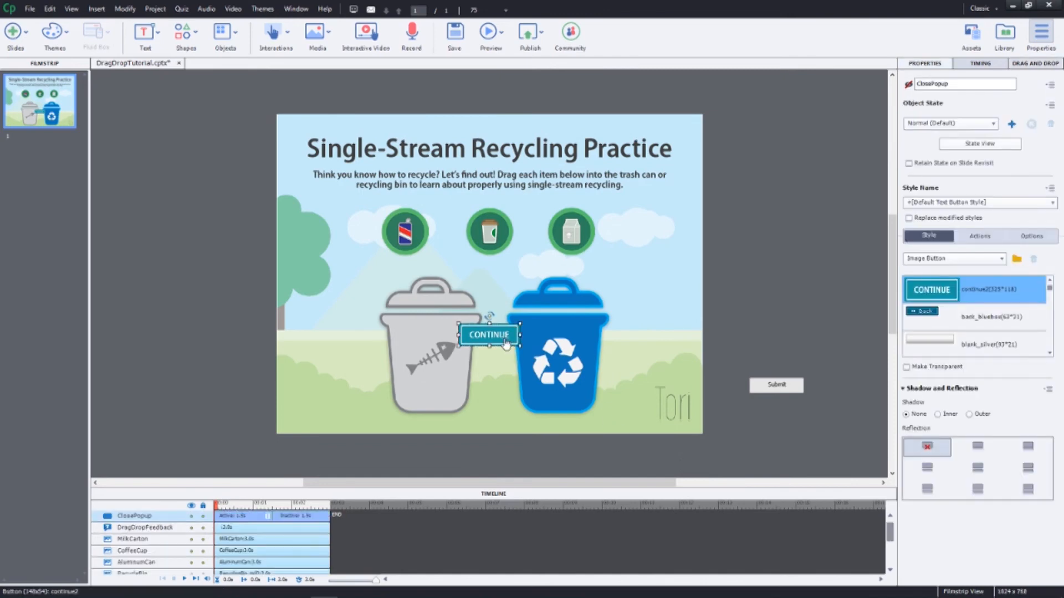
left_click(974, 238)
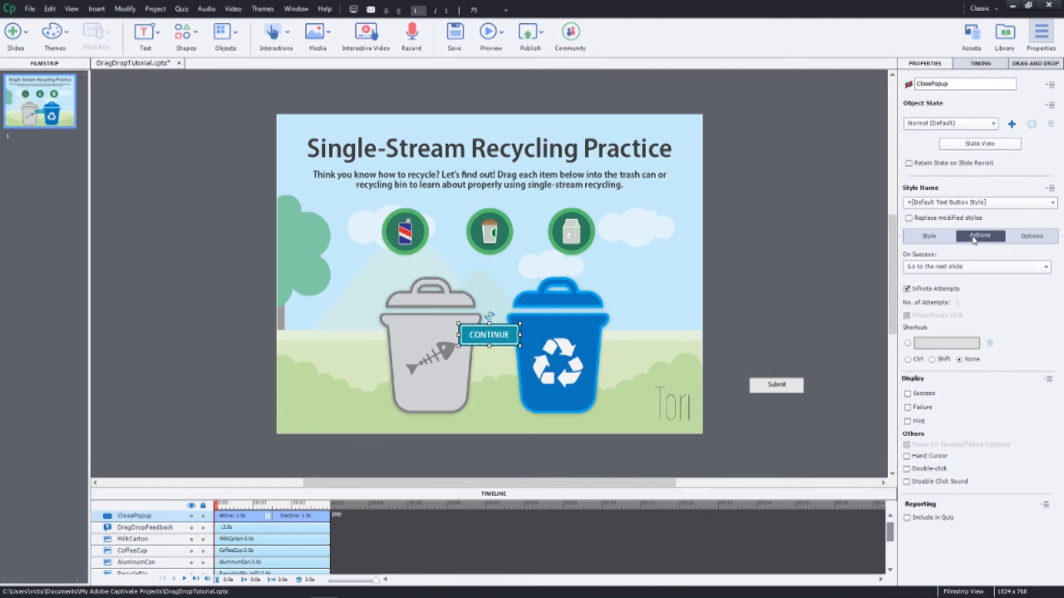
left_click(971, 267)
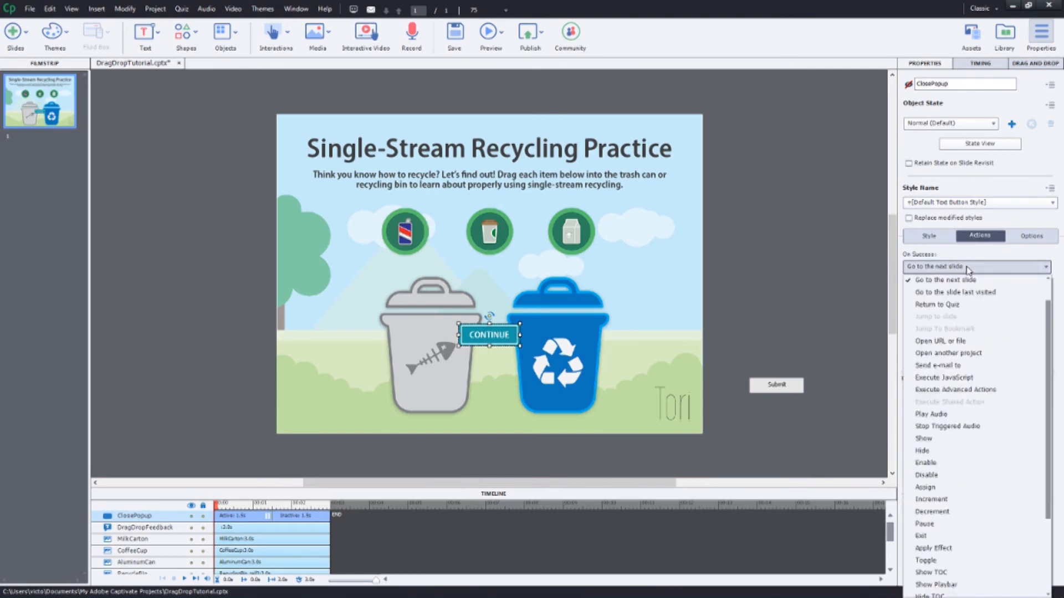
left_click(954, 390)
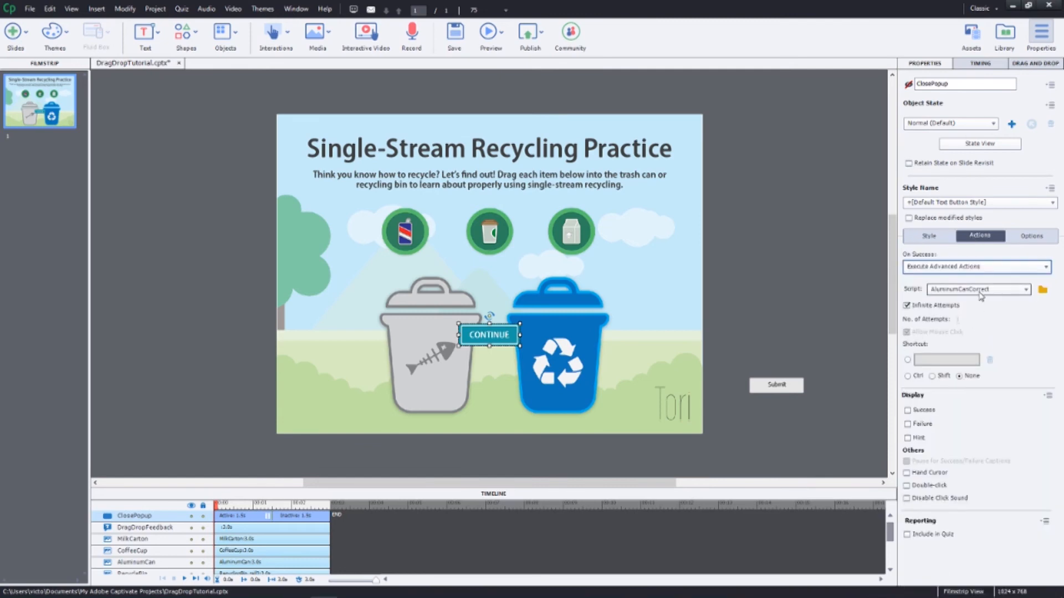
left_click(980, 295)
left_click(975, 320)
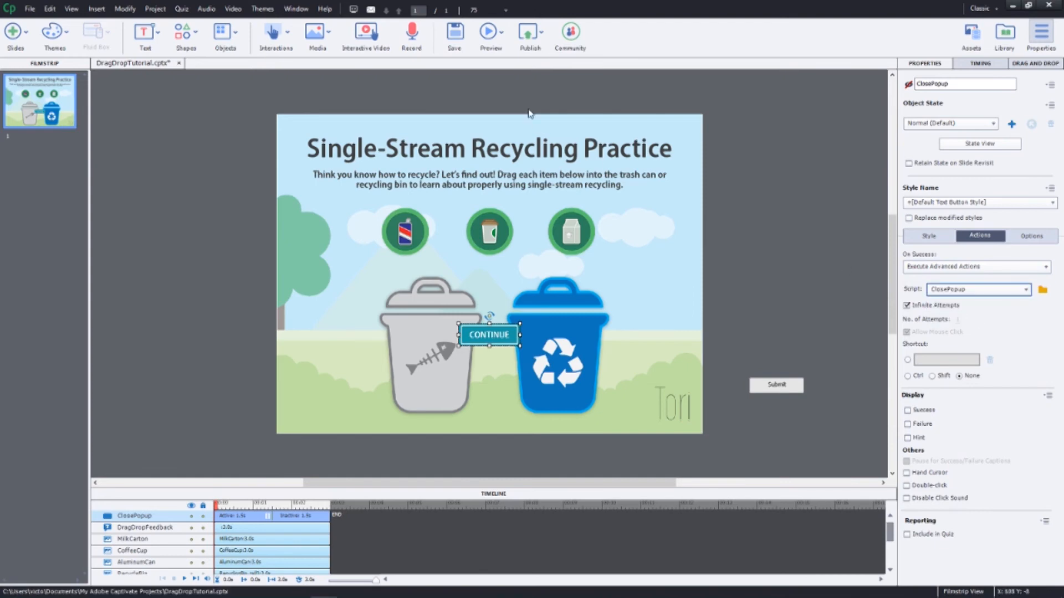
- Preview the project and test dropping the aluminum can into the recycling bin and dismissing the feedback with Continue
left_click(495, 40)
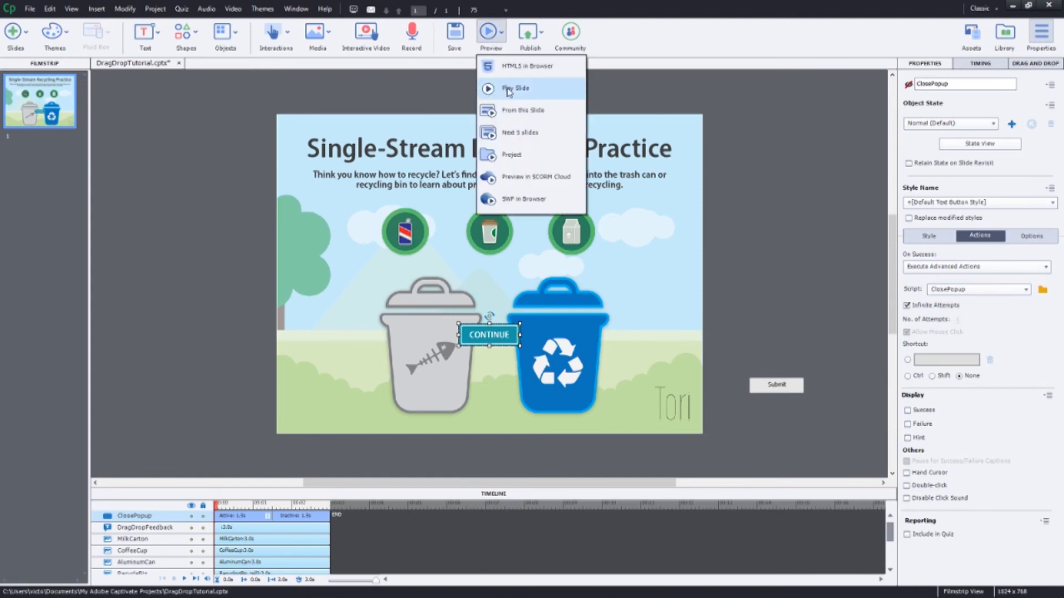
left_click(516, 156)
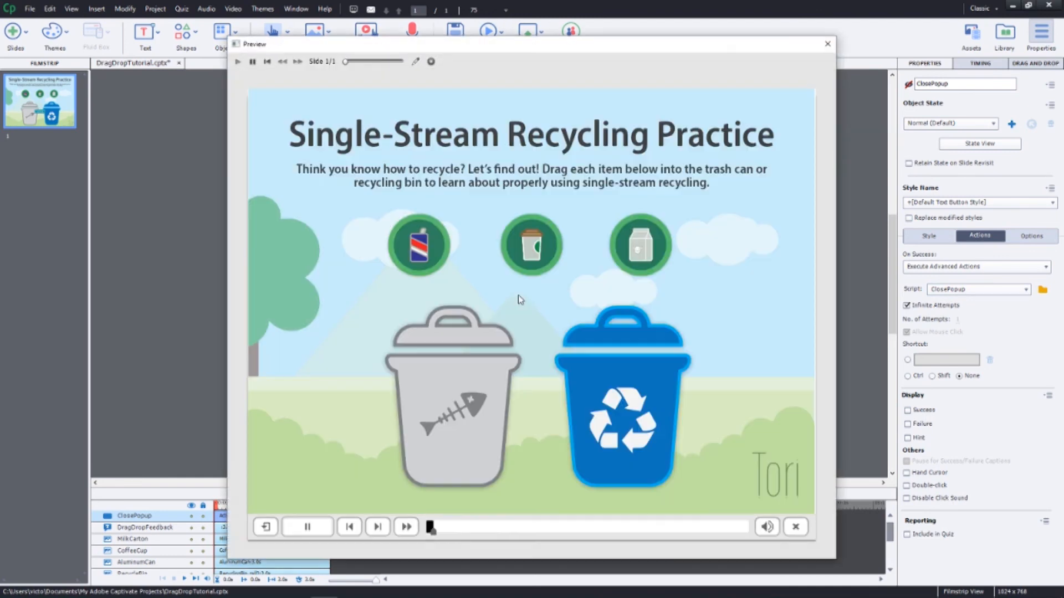
left_click_drag(419, 244, 616, 391)
left_click(529, 383)
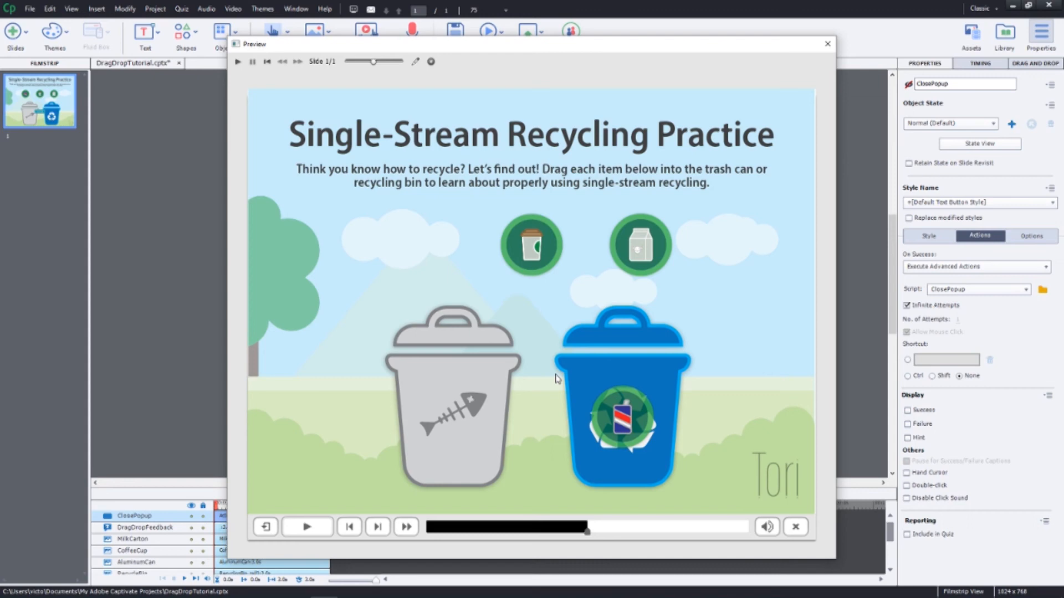
left_click(827, 44)
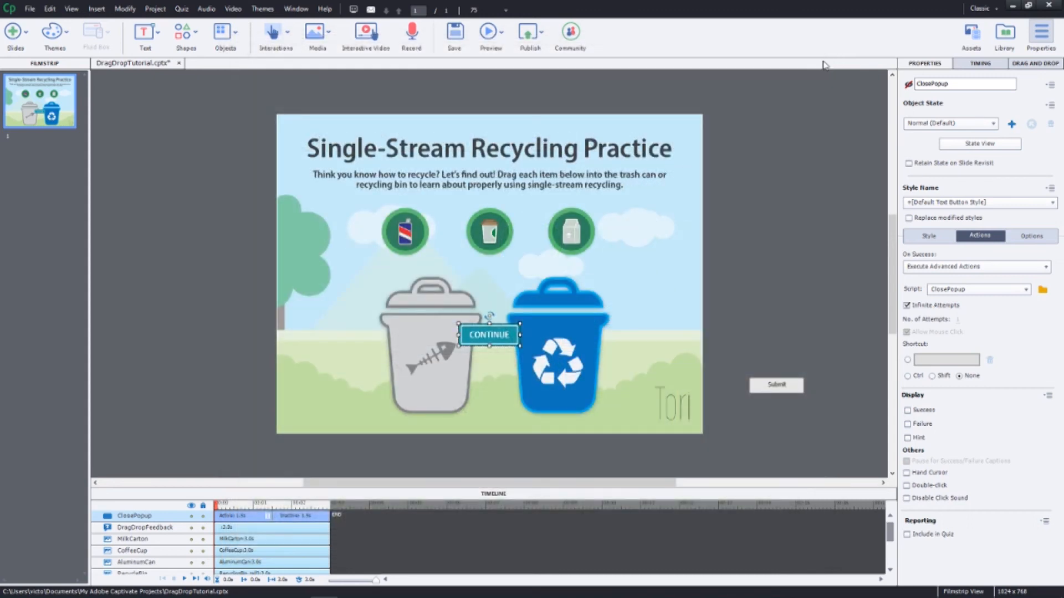
- Duplicate the AluminumCanCorrect advanced action and rename the copy AluminumCanIncorrect
left_click(155, 8)
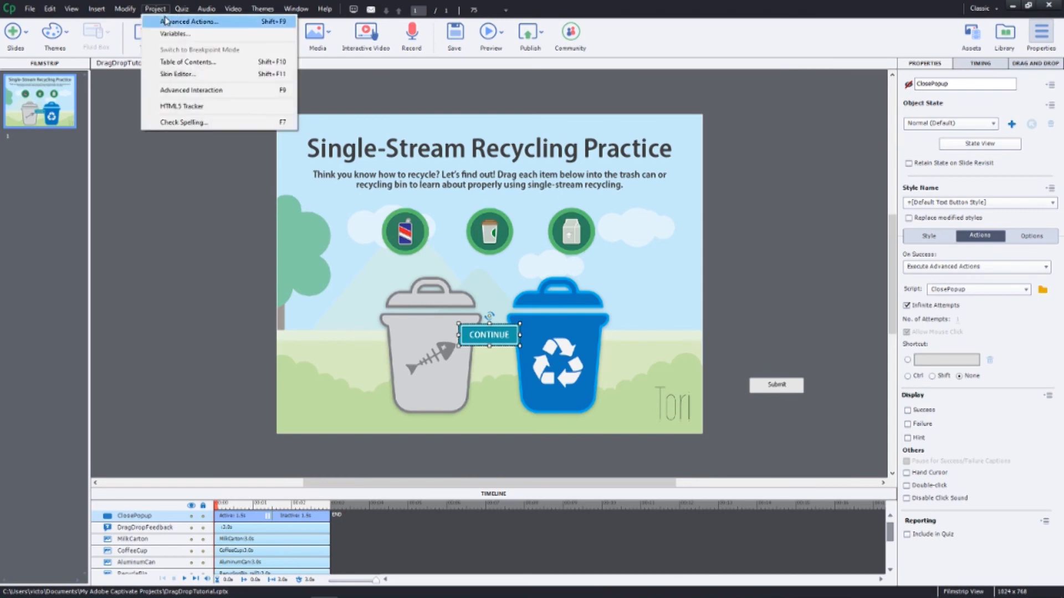
left_click(164, 22)
left_click(669, 159)
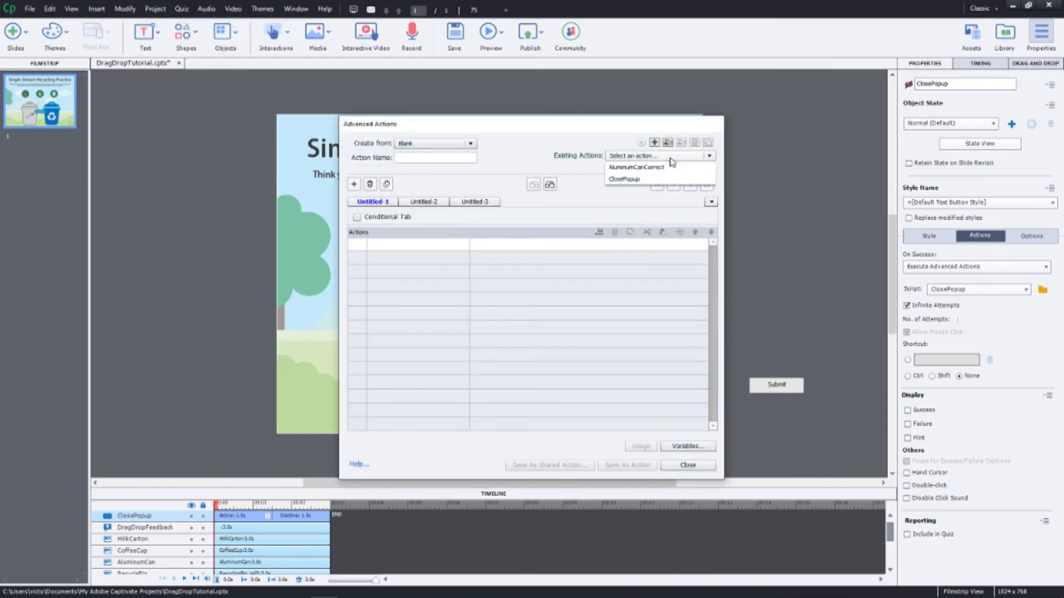
left_click(659, 168)
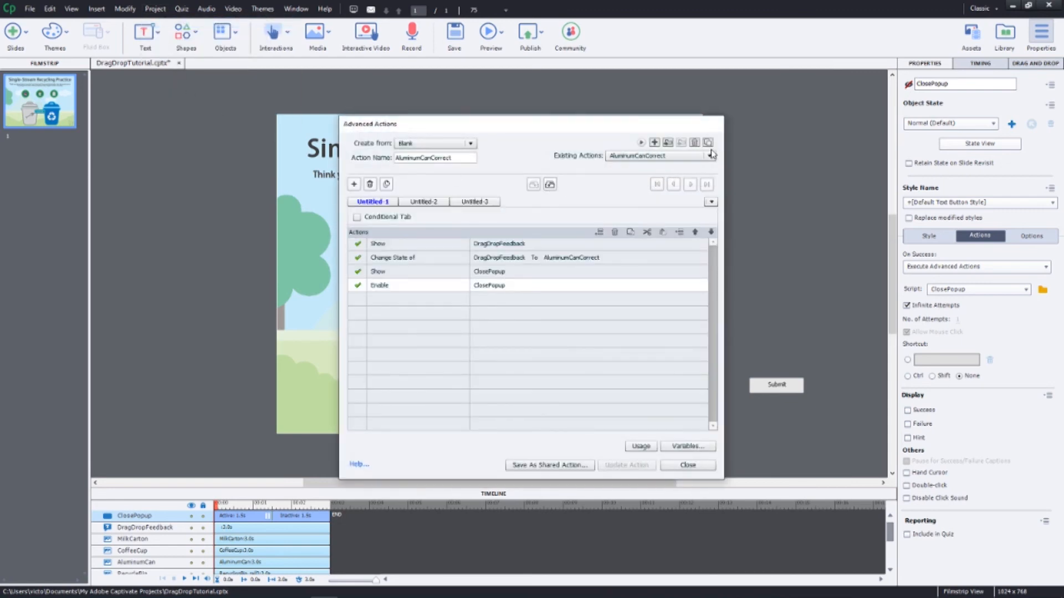
left_click(708, 143)
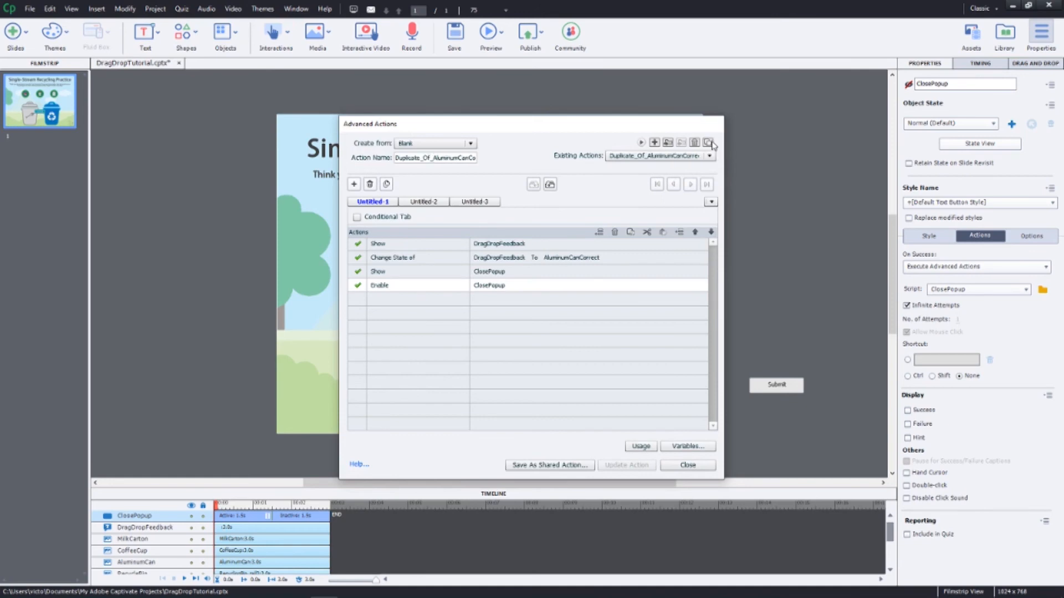
left_click(436, 159)
key("BackSpace")
key("BackSpace")
key("BackSpace")
key("BackSpace")
key("BackSpace")
key("BackSpace")
key("BackSpace")
key("BackSpace")
key("BackSpace")
key("BackSpace")
key("BackSpace")
key("BackSpace")
key("BackSpace")
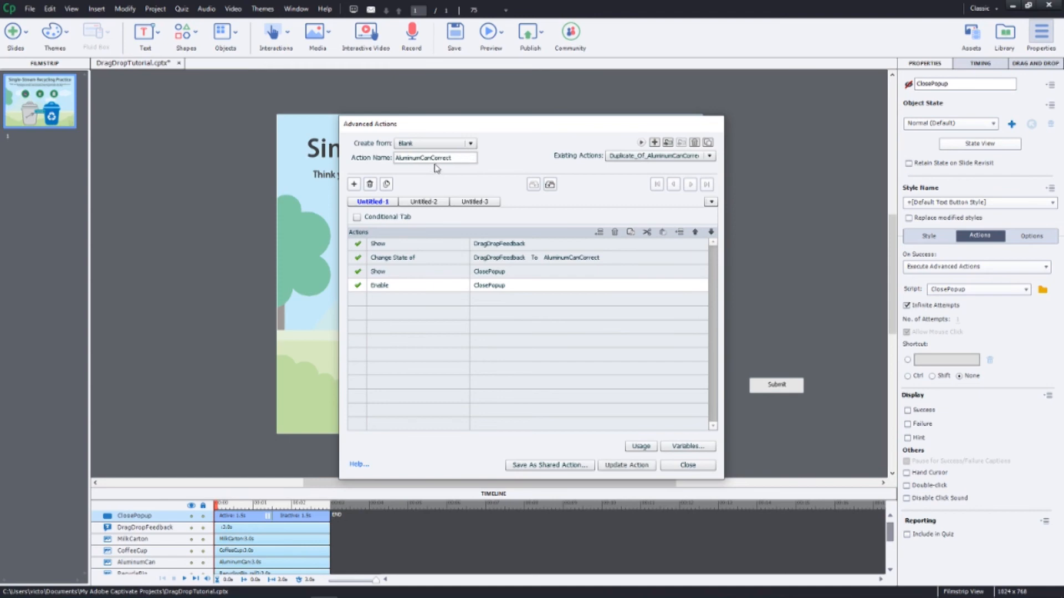
type("nc")
- Change the DragDropFeedback target state in AluminumCanIncorrect to AluminumCanIncorrect and update the action
left_click(571, 263)
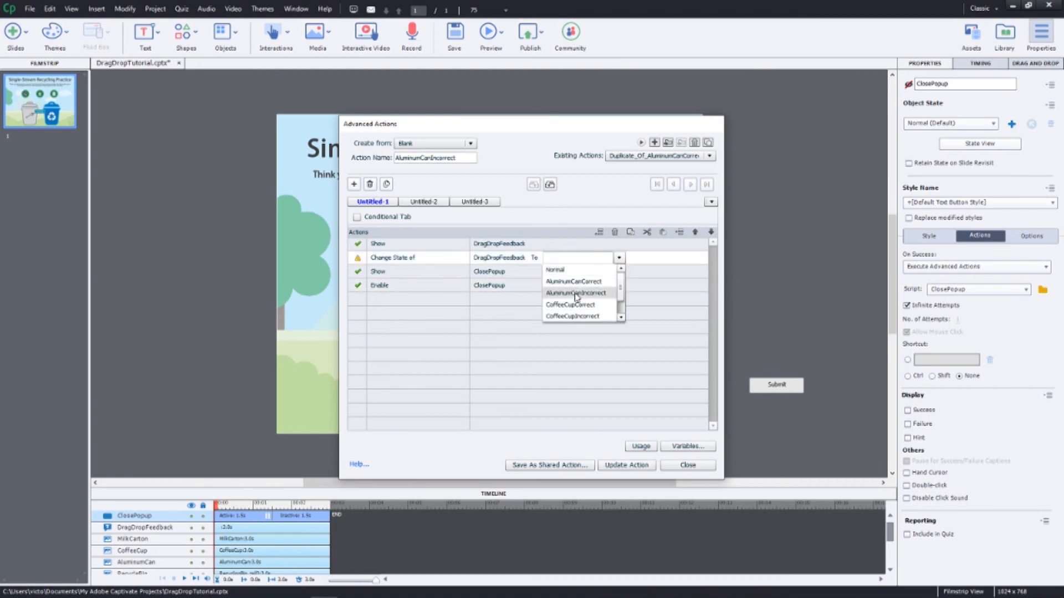
left_click(576, 294)
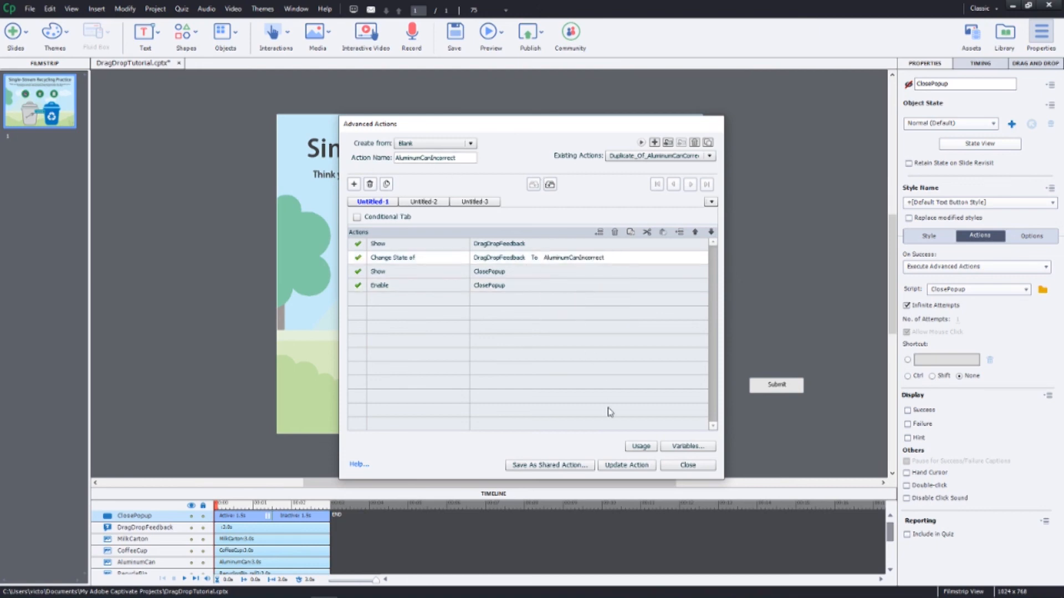
left_click(618, 467)
left_click(552, 326)
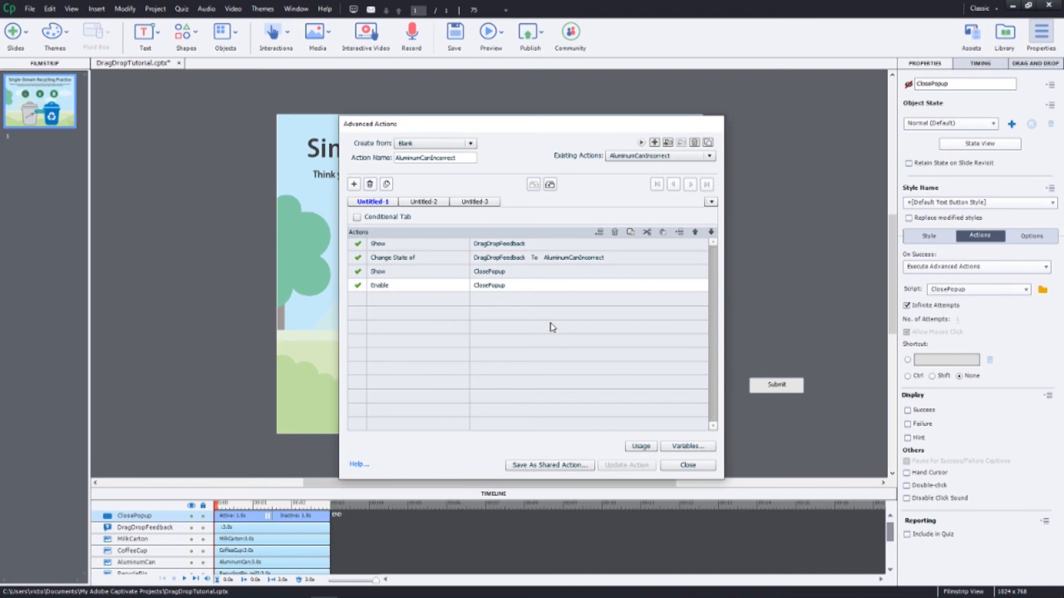
- Duplicate AluminumCanIncorrect as CoffeeCupCorrect, set its DragDropFeedback state to CoffeeCupCorrect and update the action
left_click(707, 142)
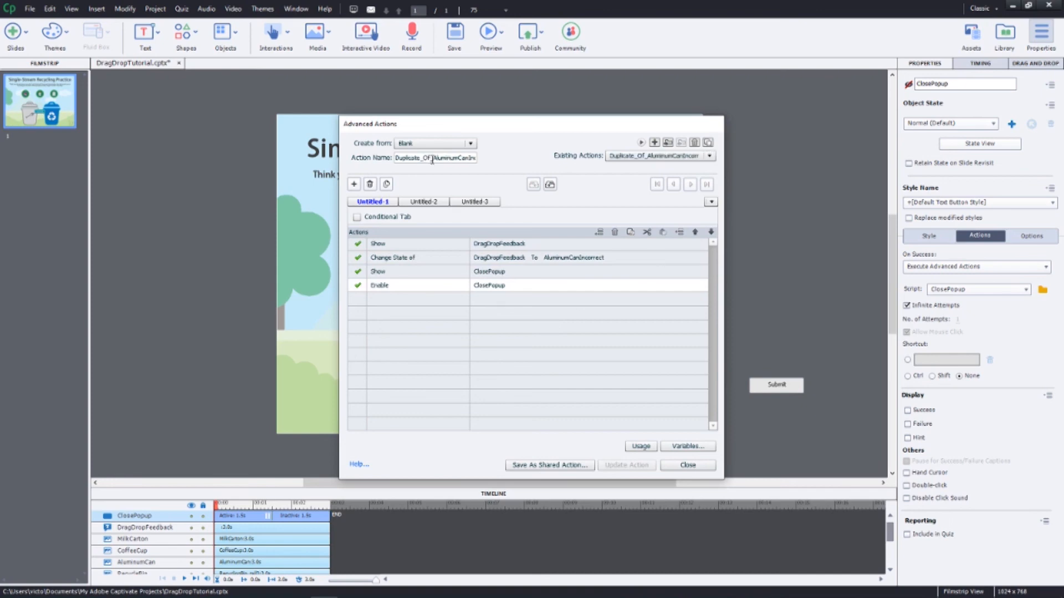
double_click(468, 157)
type("CoffeeCupCorrect")
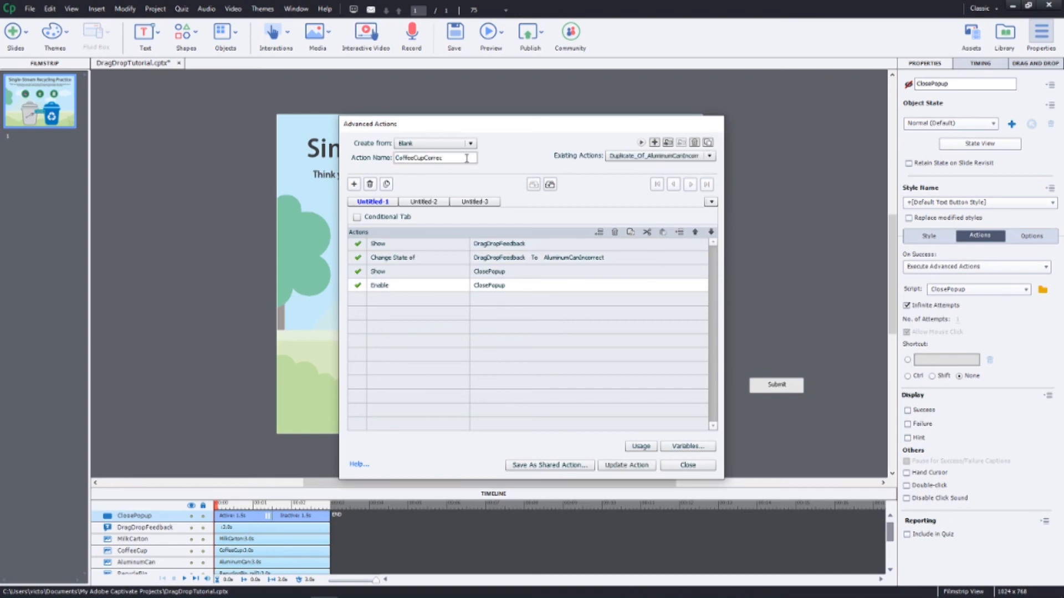
left_click(581, 264)
left_click(582, 268)
left_click(582, 304)
left_click(616, 463)
key("Return")
- Duplicate CoffeeCupCorrect as CoffeeCupIncorrect, set its DragDropFeedback state to CoffeeCupIncorrect and update the action
left_click(707, 142)
left_click(397, 160)
left_click(429, 158)
key("BackSpace")
type("Inc")
left_click(567, 258)
left_click(569, 259)
left_click(569, 315)
left_click(619, 465)
key("Return")
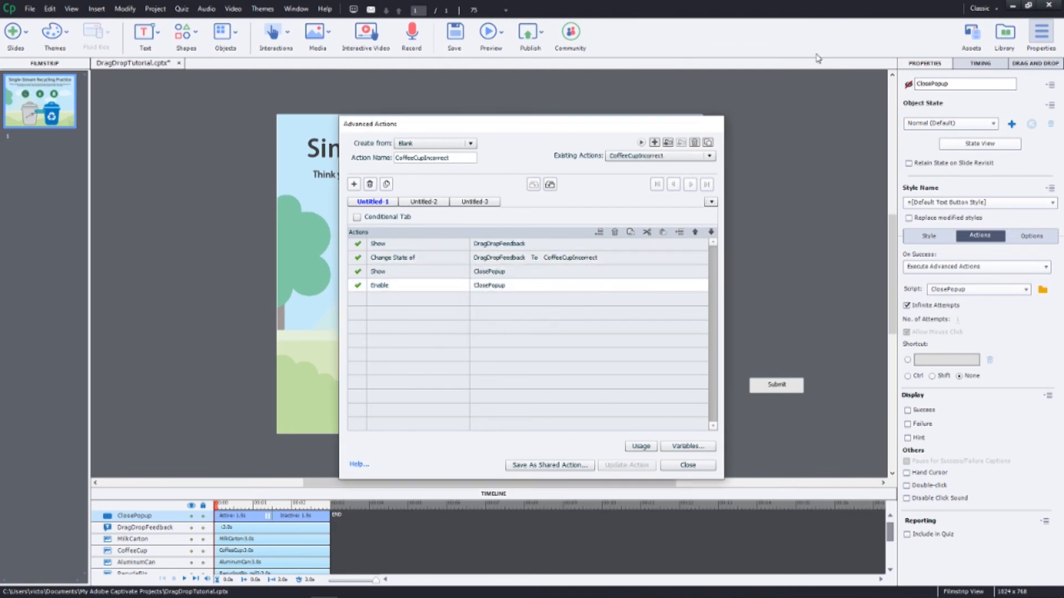
- Duplicate CoffeeCupIncorrect as MilkCartonCorrect, switch its DragDropFeedback state to the matching correct milk carton state and update the action
left_click(708, 142)
double_click(435, 158)
type("MilkCartonCorrect")
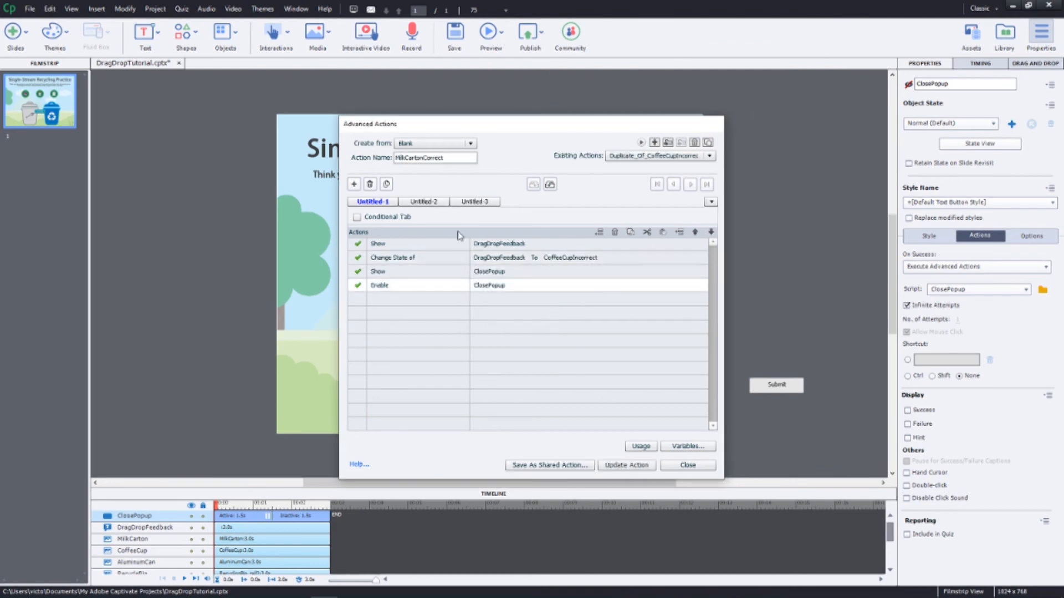
left_click(567, 258)
left_click(569, 259)
left_click(568, 281)
left_click(625, 464)
left_click(567, 319)
- Duplicate MilkCartonCorrect as MilkCartonIncorrect, set its DragDropFeedback state to MilkCartonIncorrect, update the action and close the dialog
left_click(707, 142)
left_click_drag(475, 158, 364, 155)
type("MilkCartonIncorrect")
left_click(557, 258)
left_click(576, 293)
left_click(626, 464)
left_click(563, 319)
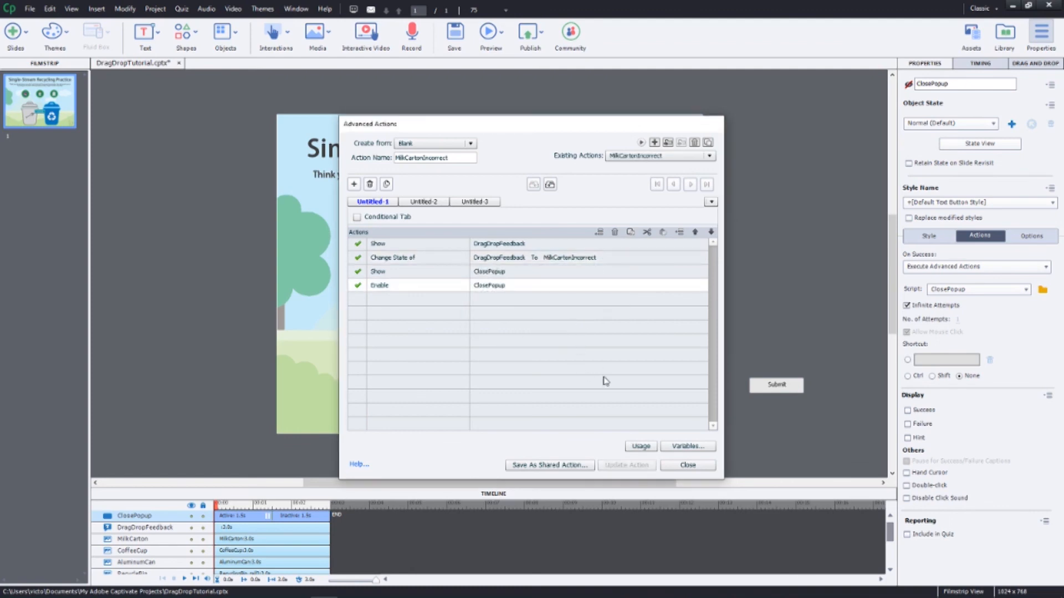
left_click(670, 470)
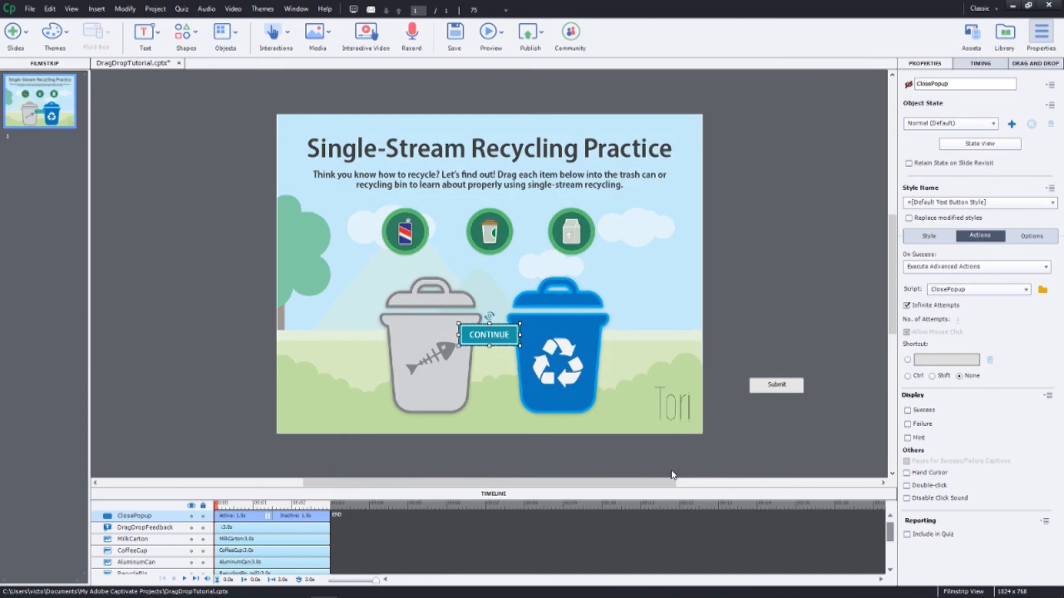
left_click(569, 380)
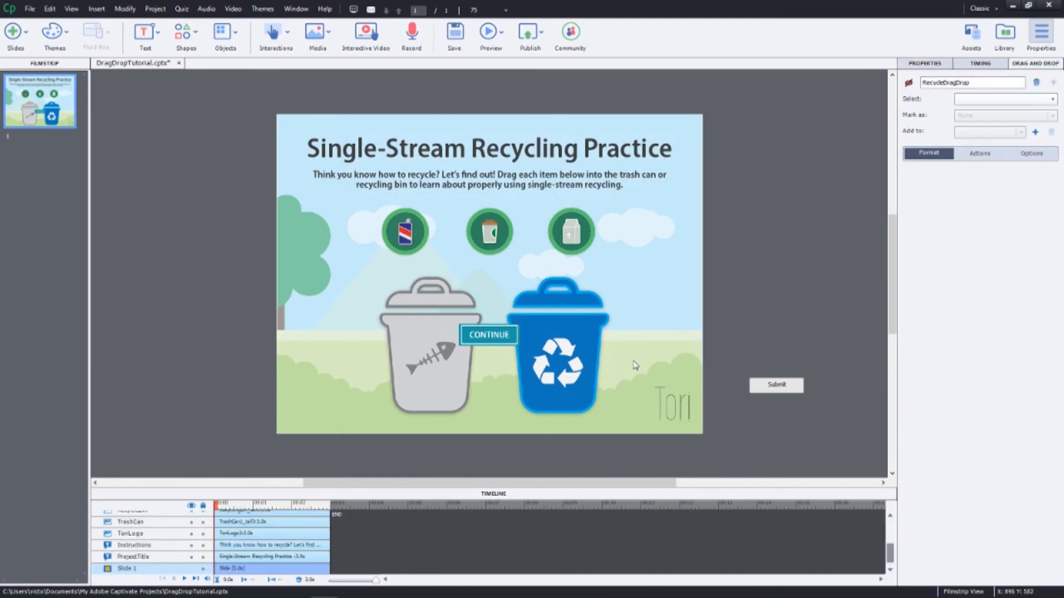
- Set the recycling bin's drop action for MilkCarton to execute the advanced action MilkCartonCorrect
left_click(569, 380)
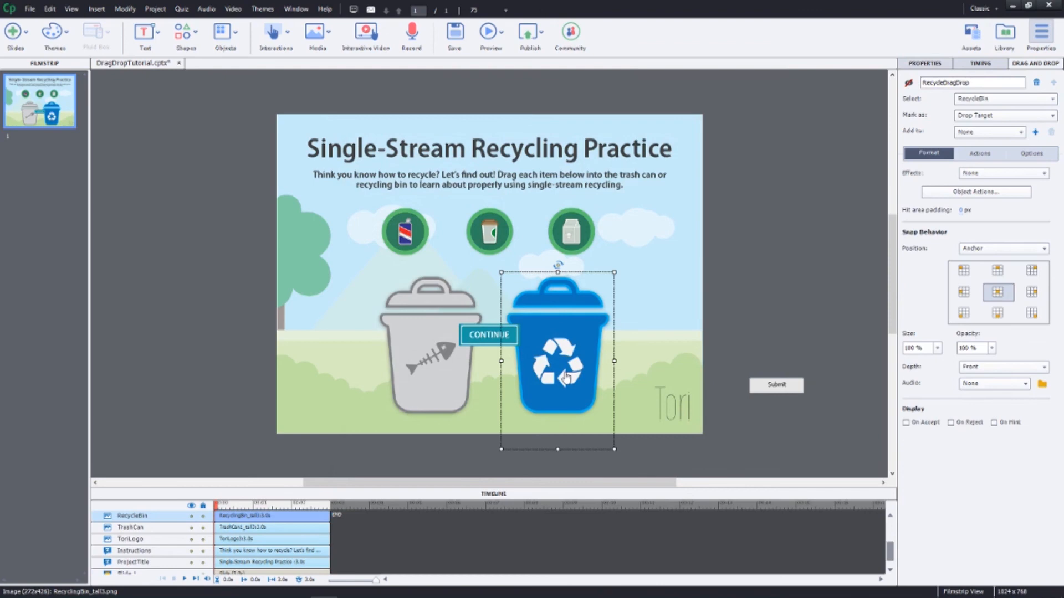
left_click(937, 195)
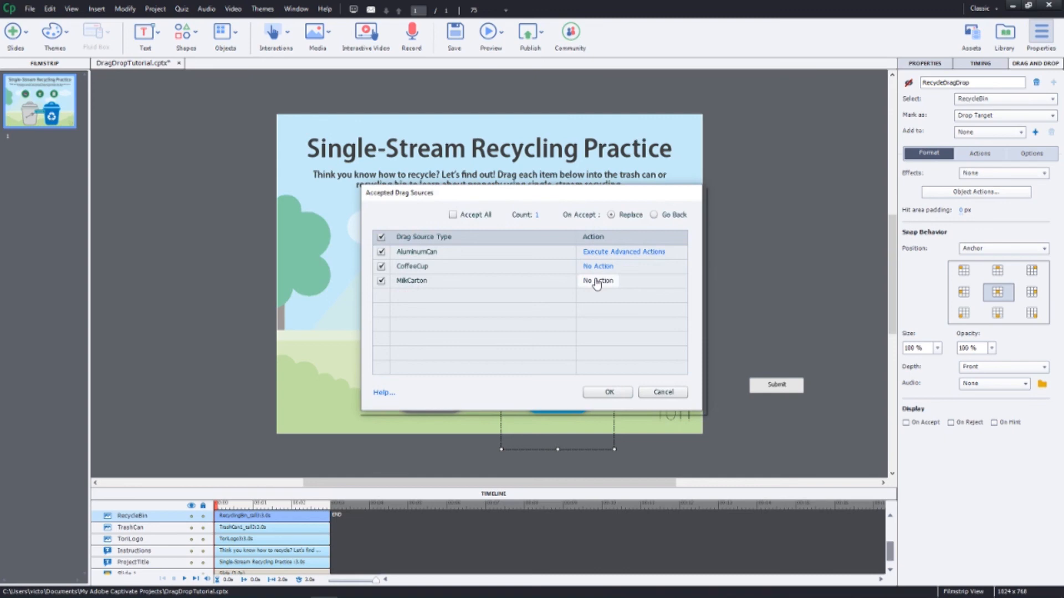
left_click(596, 281)
left_click(596, 266)
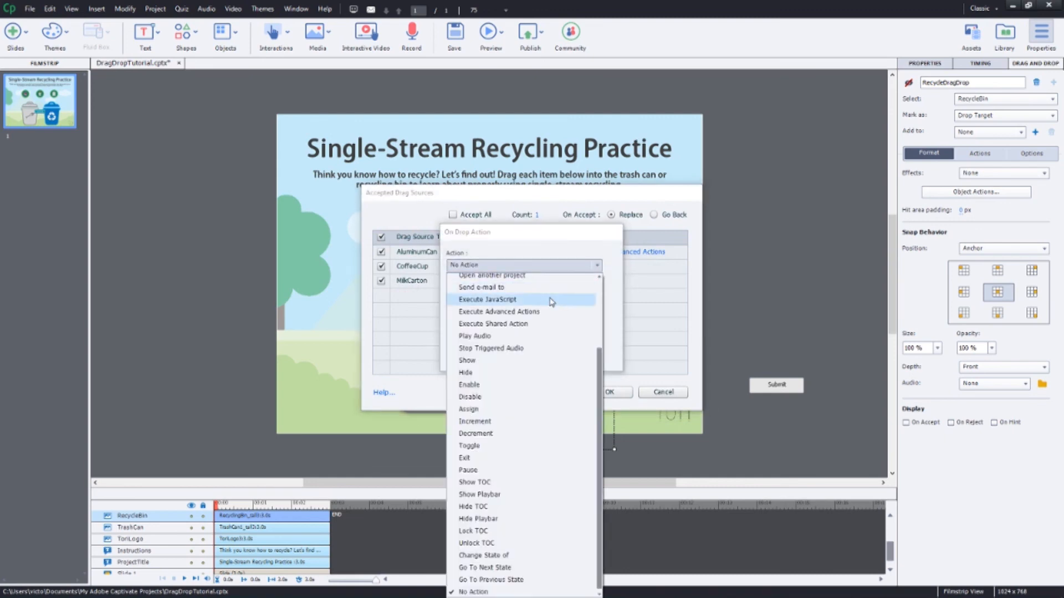
left_click(547, 311)
left_click(548, 289)
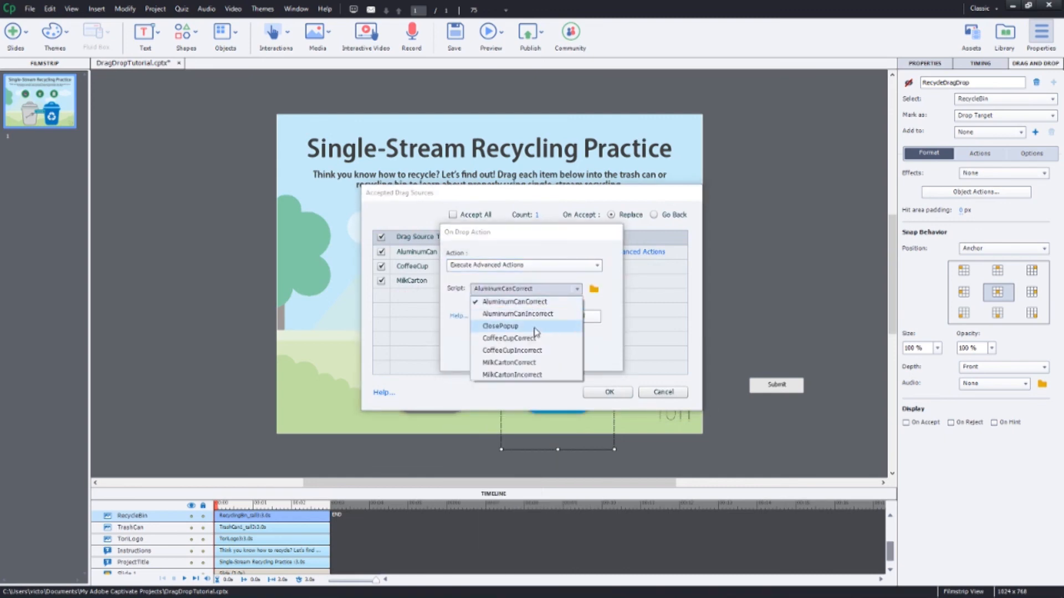
left_click(535, 362)
left_click(523, 317)
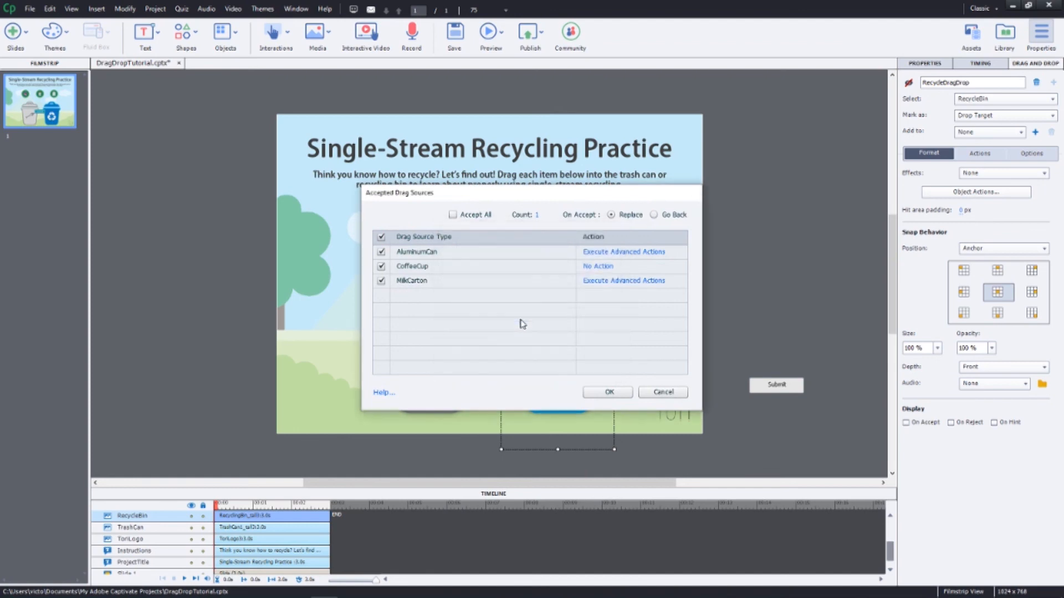
- Set the recycling bin's drop action for CoffeeCup to execute the advanced action CoffeeCupIncorrect and accept the drag source settings
left_click(614, 270)
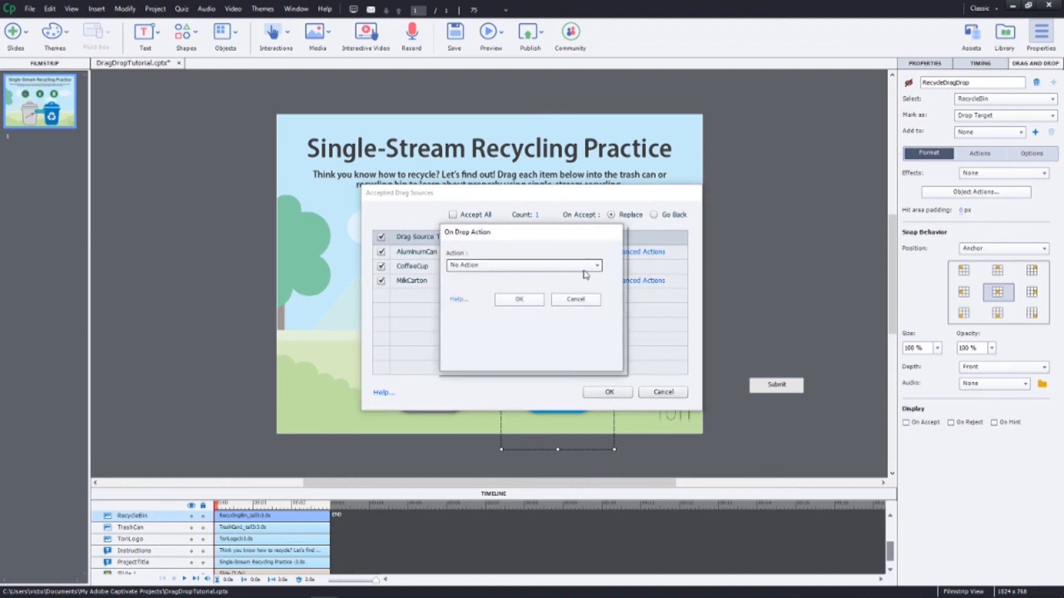
left_click(581, 266)
left_click(547, 313)
left_click(576, 289)
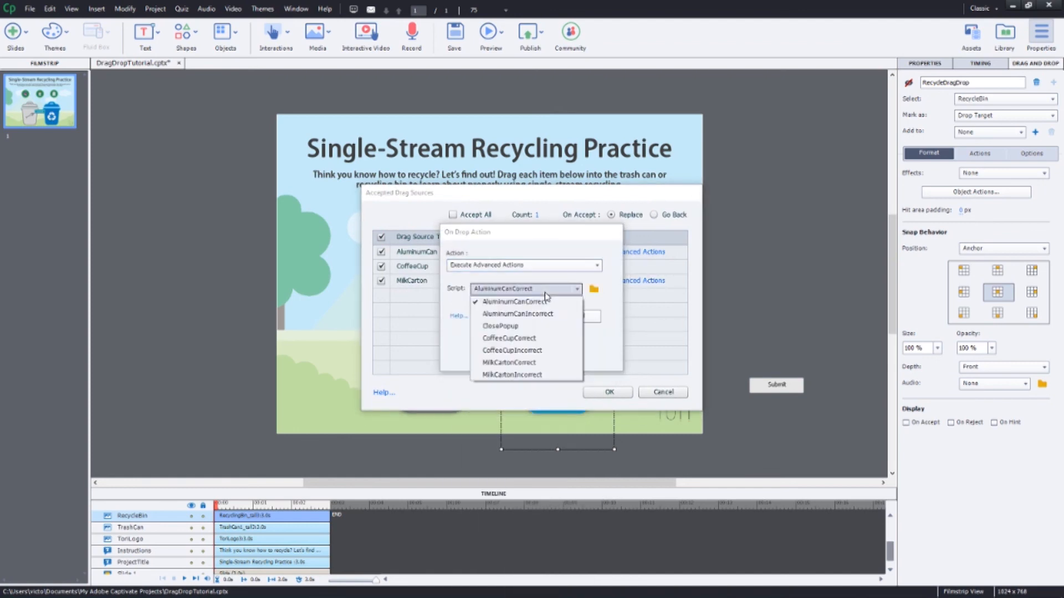
left_click(535, 352)
left_click(533, 317)
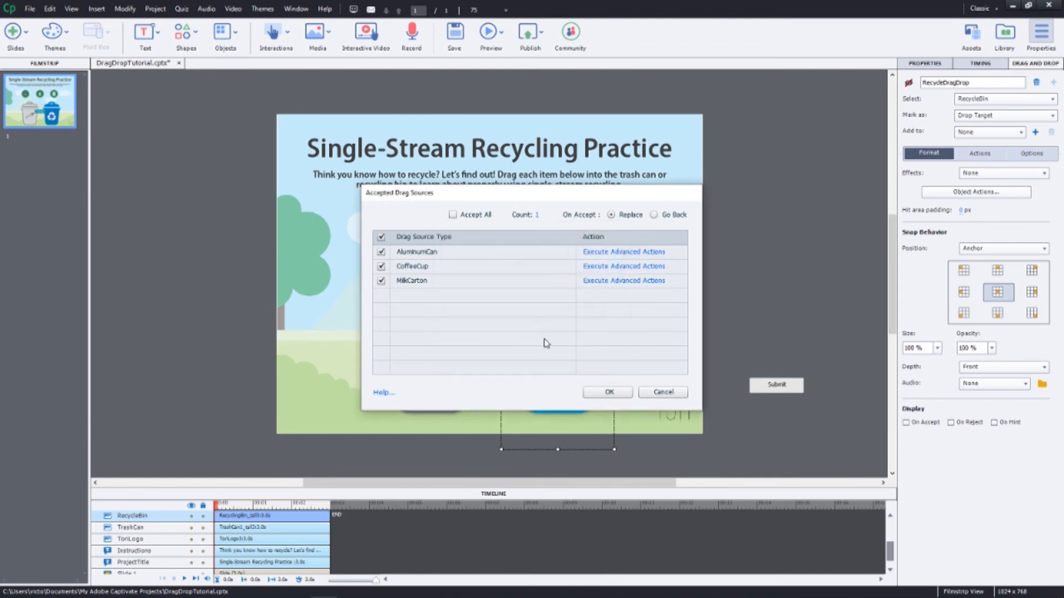
left_click(609, 392)
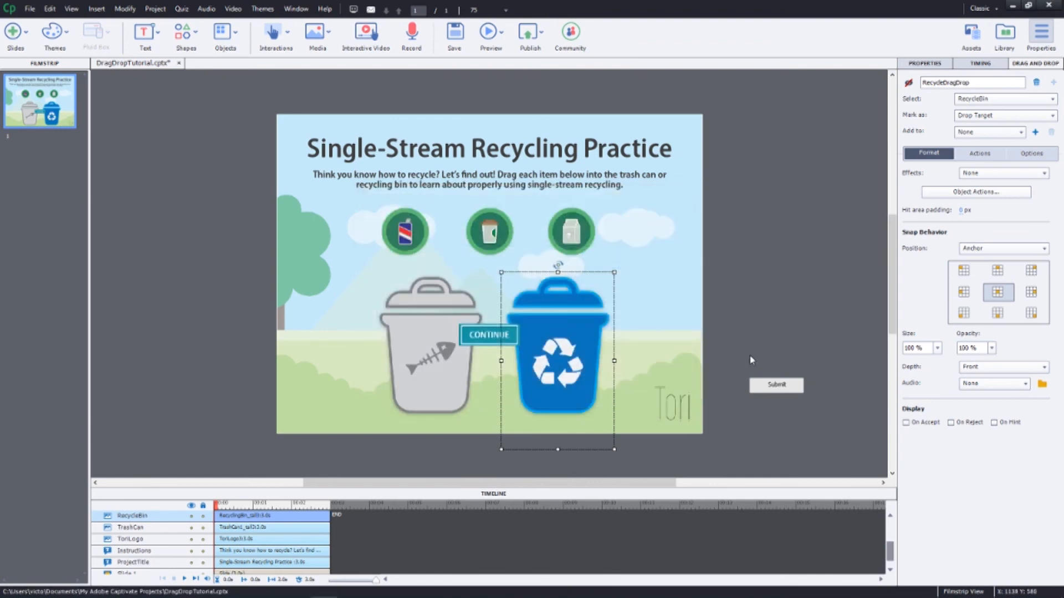
- Set the trash can's drop action for AluminumCan to execute the advanced action AluminumCanIncorrect
left_click(451, 373)
left_click(985, 195)
left_click(608, 252)
left_click(582, 264)
left_click(554, 312)
left_click(554, 290)
left_click(542, 313)
left_click(536, 316)
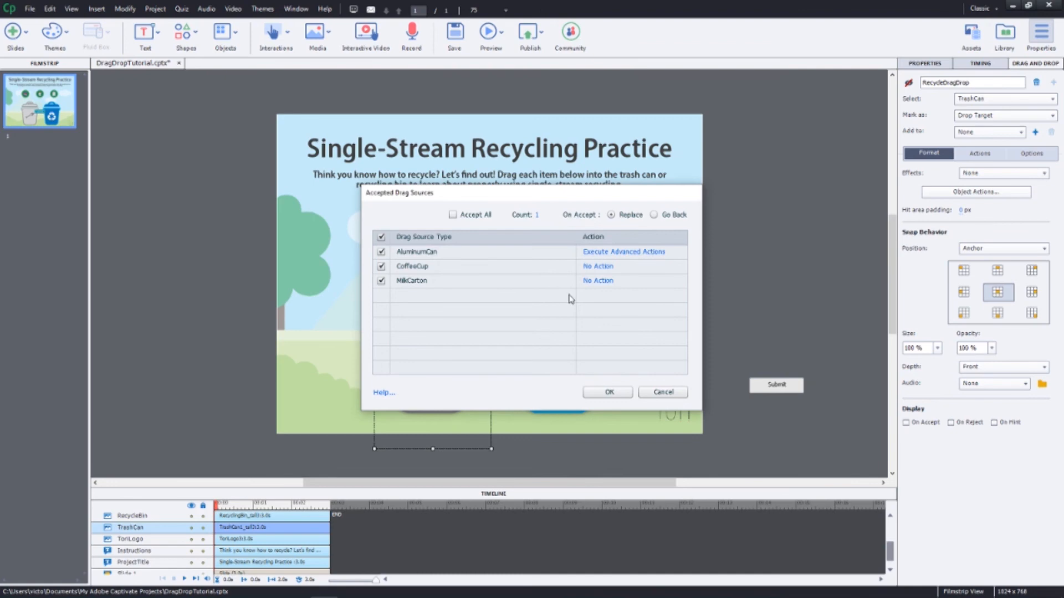
- Set the trash can's drop action for MilkCarton to execute the advanced action MilkCartonIncorrect
left_click(605, 281)
left_click(582, 265)
left_click(561, 311)
left_click(527, 375)
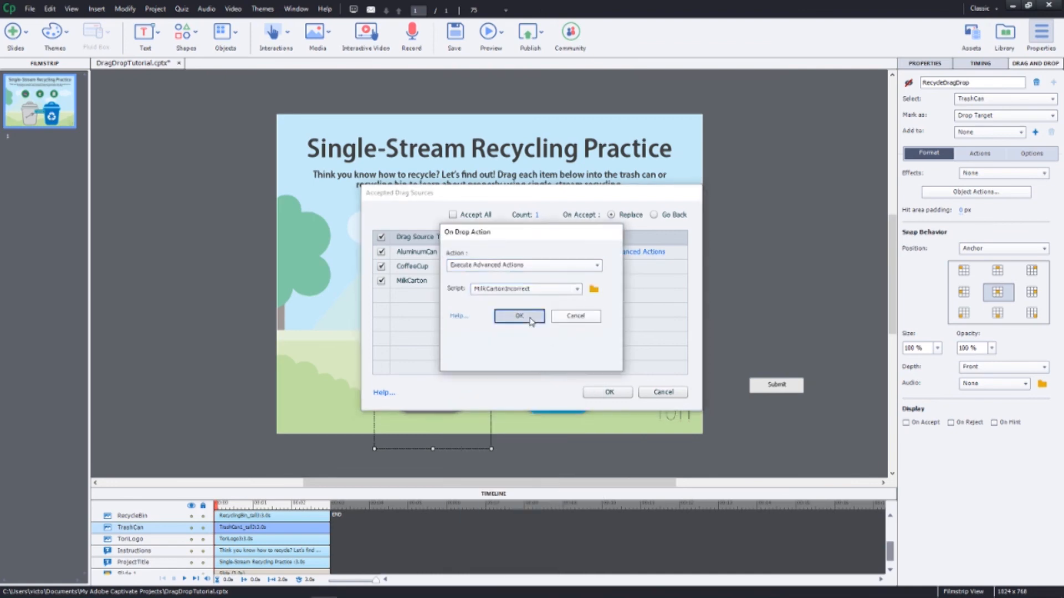
left_click(528, 317)
- Set the trash can's drop action for CoffeeCup to execute the advanced action CoffeeCupCorrect and accept the drag source settings
left_click(595, 266)
left_click(595, 265)
left_click(532, 388)
left_click(573, 290)
left_click(549, 338)
left_click(536, 318)
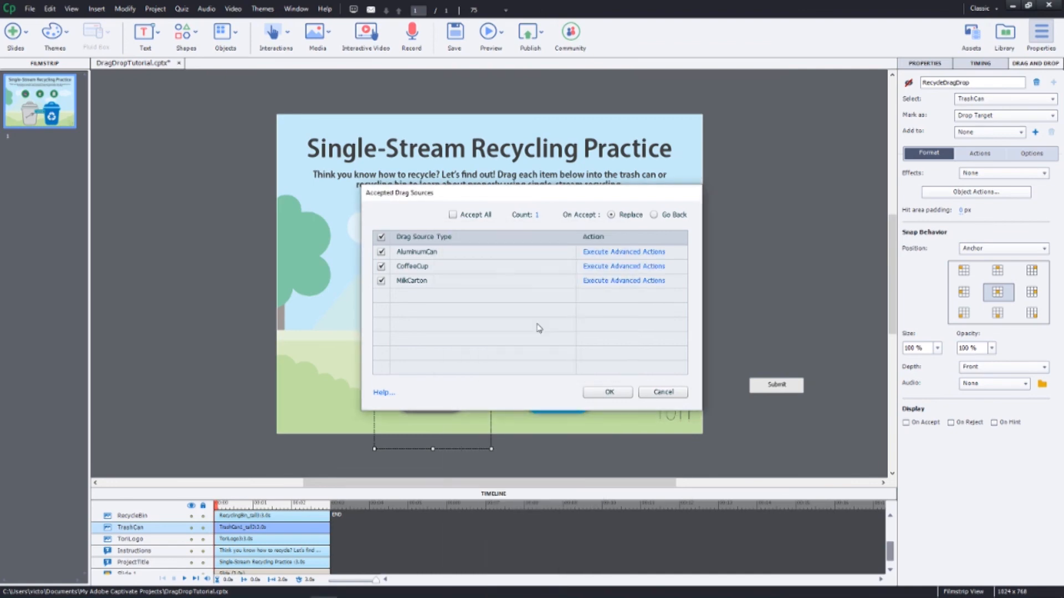
left_click(598, 391)
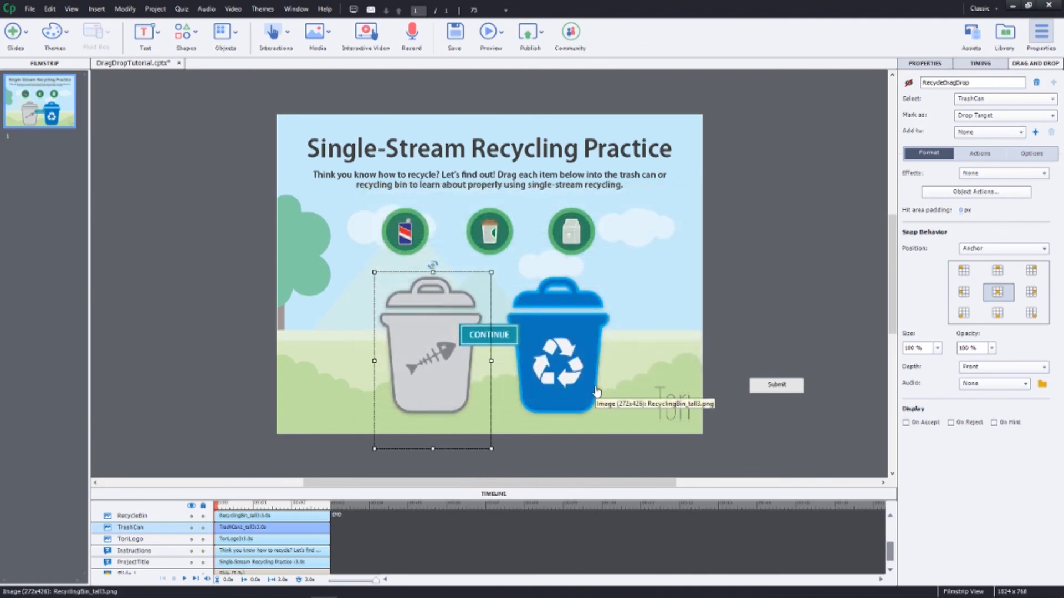
- Preview the project and test dropping the milk carton, coffee cup and aluminum can into the recycling bin, dismissing each feedback popup
left_click(489, 33)
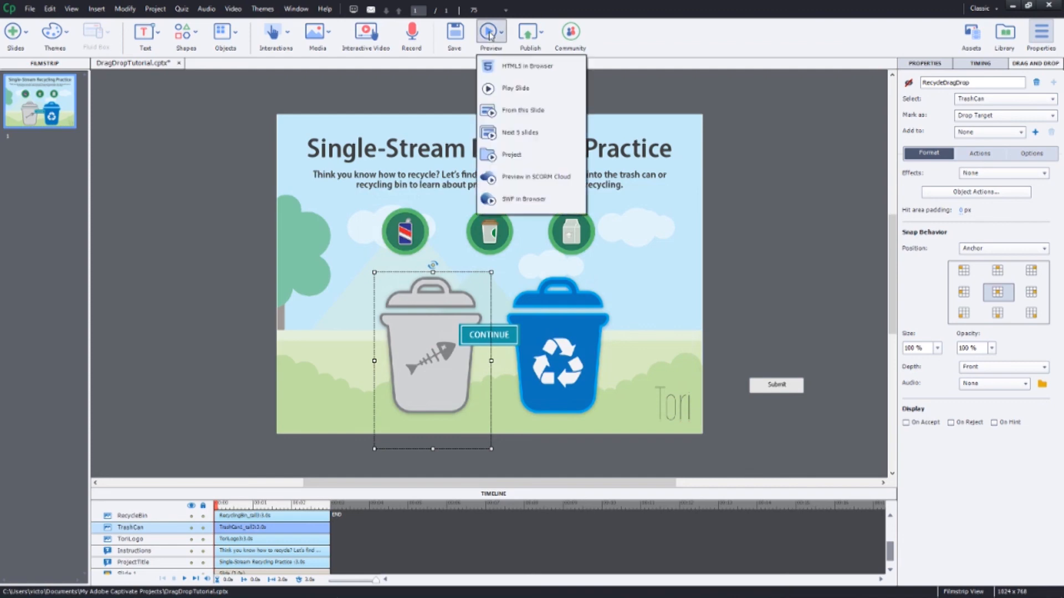
left_click(511, 157)
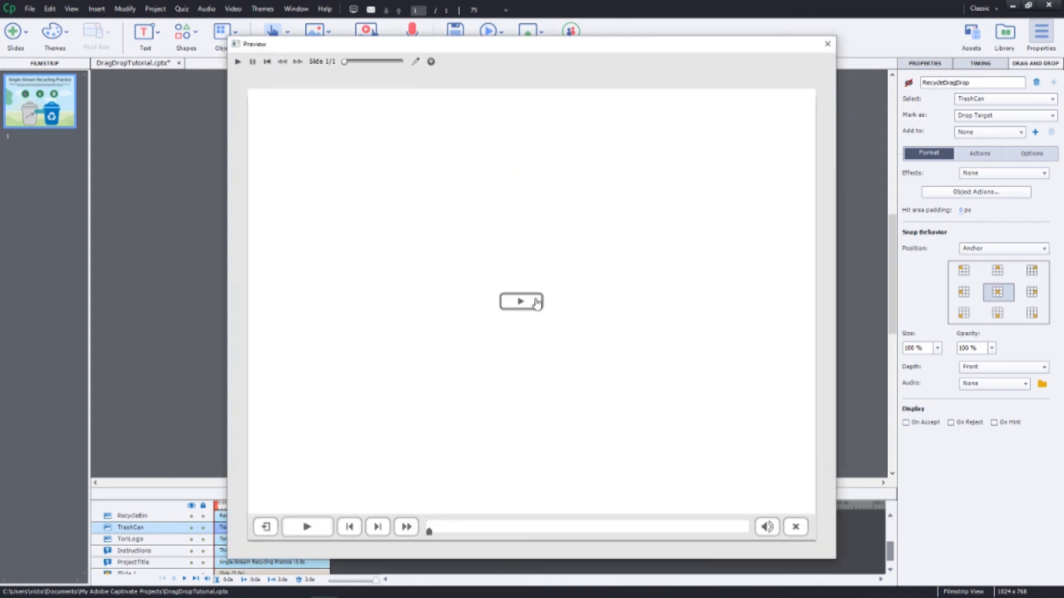
left_click(535, 301)
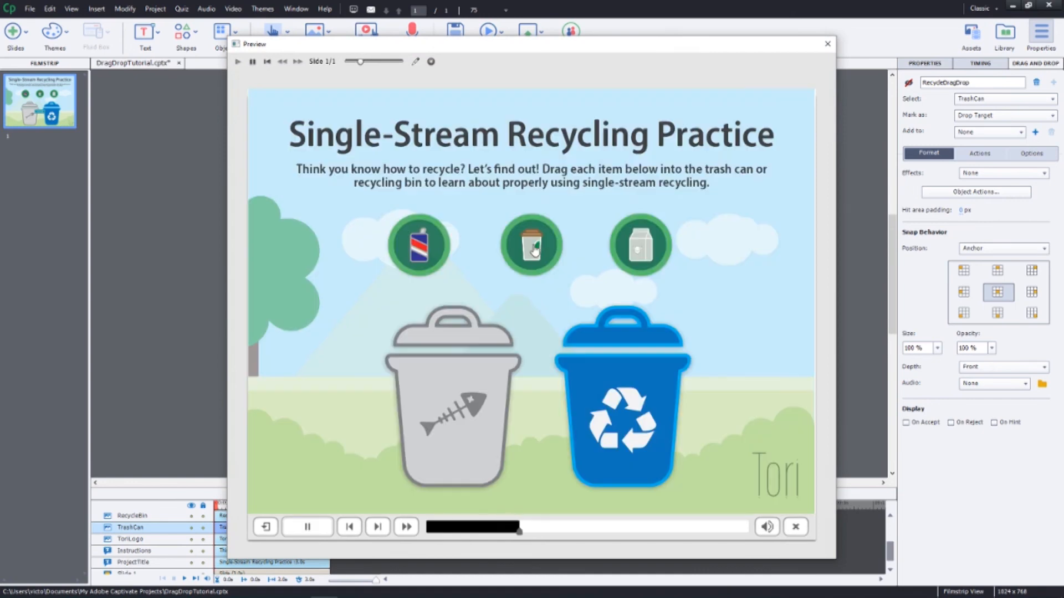
left_click_drag(621, 254, 604, 380)
left_click(538, 375)
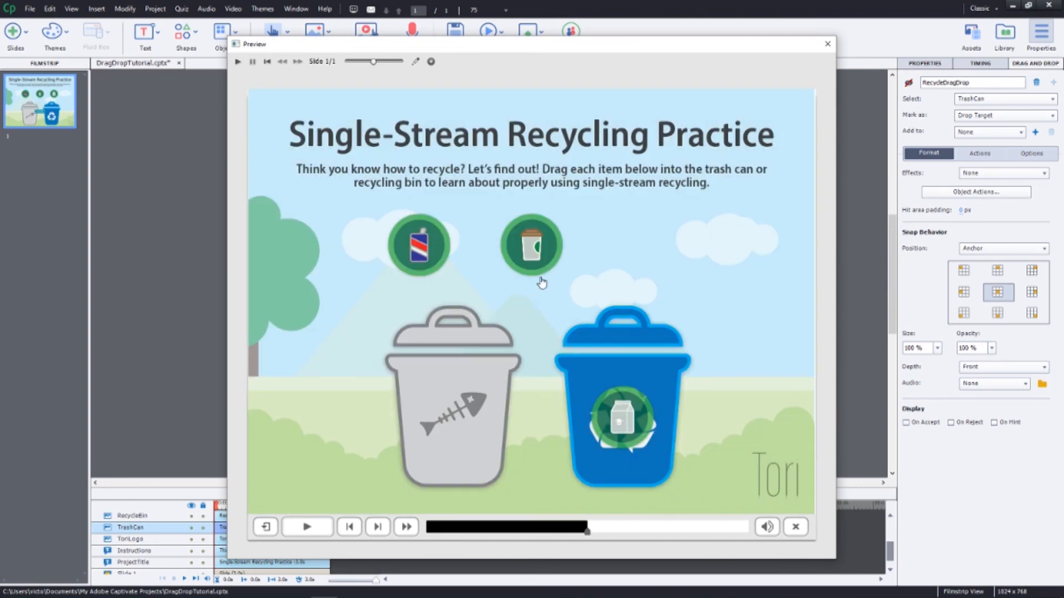
left_click_drag(535, 259, 617, 432)
left_click(561, 382)
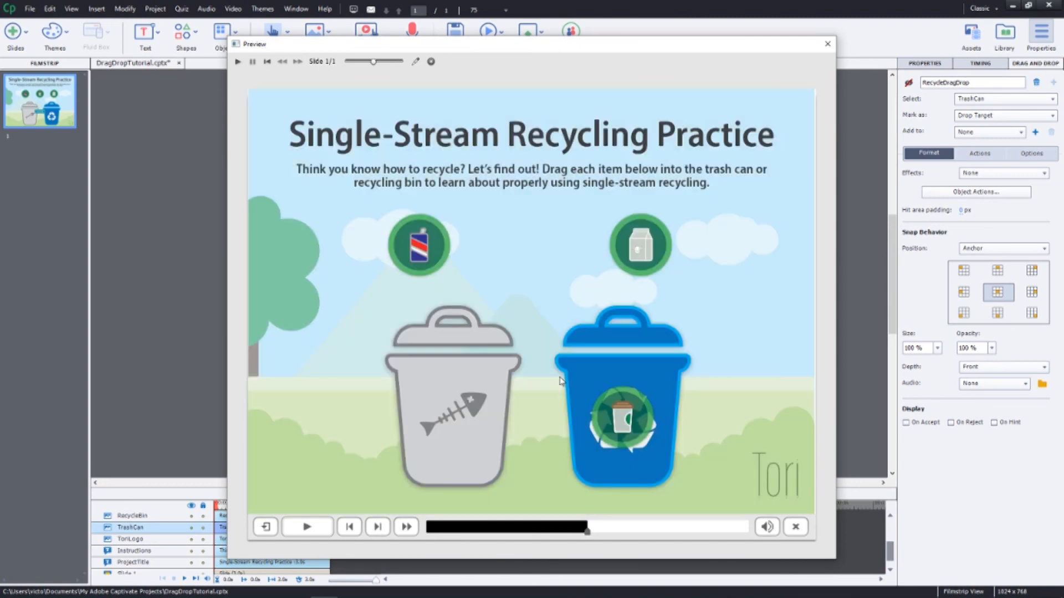
left_click_drag(433, 256, 614, 431)
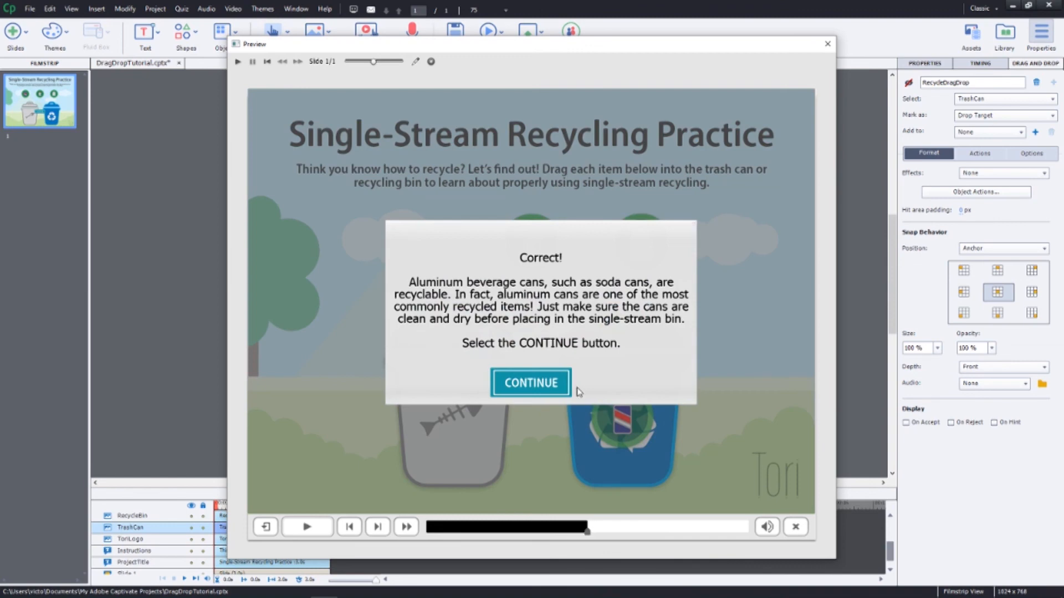
left_click(561, 381)
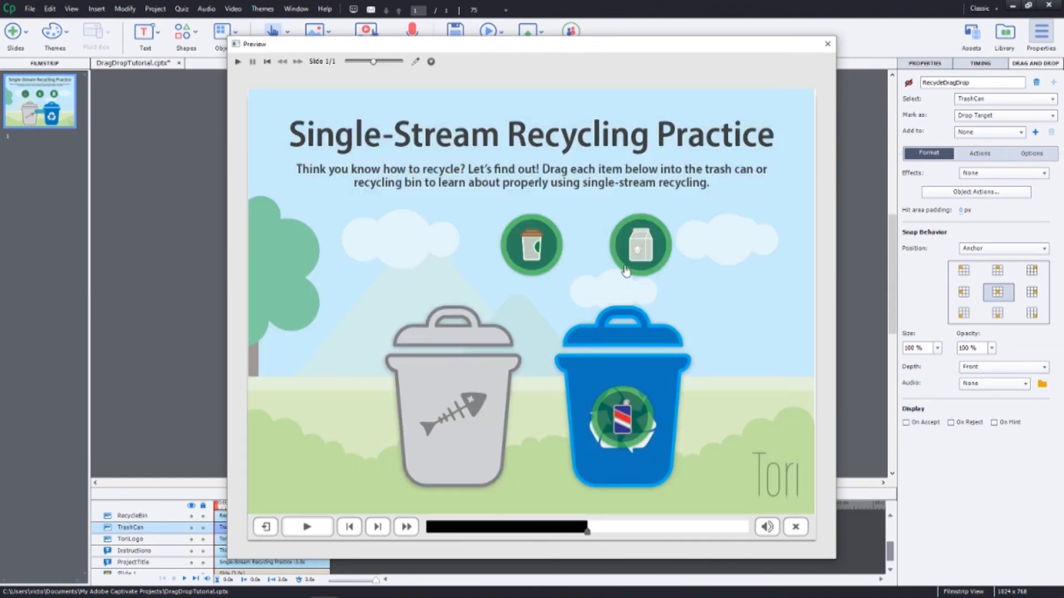
- Test dropping the milk carton, aluminum can and coffee cup into the trash can in the preview, dismissing each feedback popup
left_click_drag(640, 253, 457, 419)
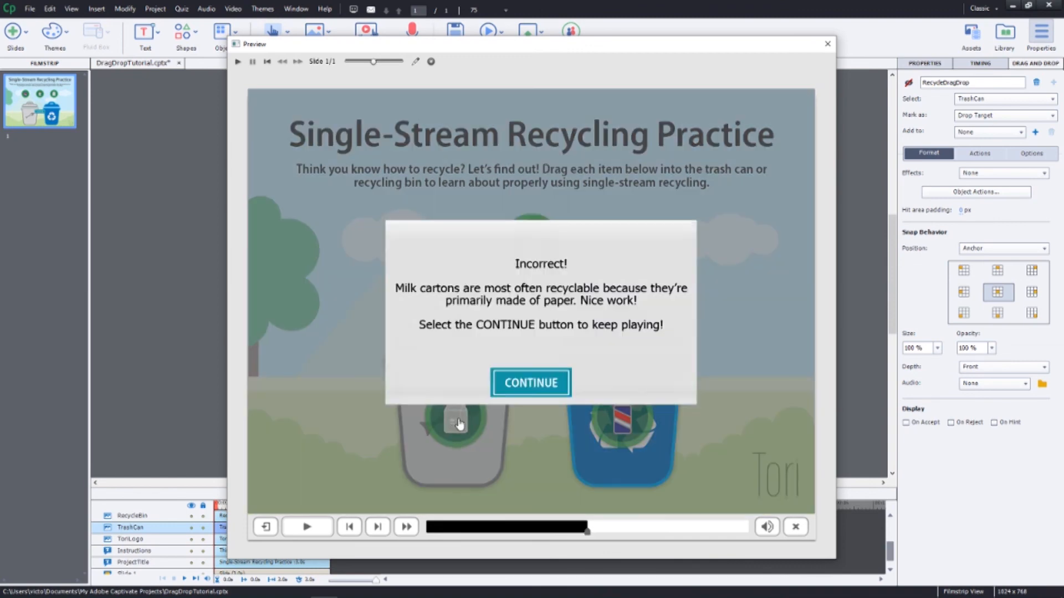
left_click(521, 378)
left_click_drag(624, 423, 464, 442)
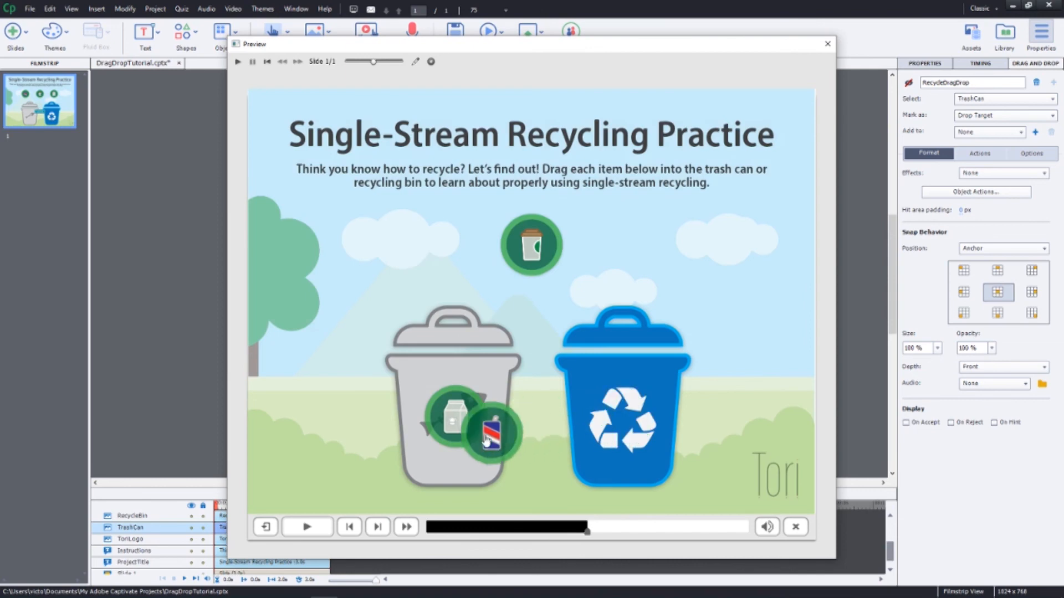
left_click(521, 385)
left_click_drag(533, 249, 470, 383)
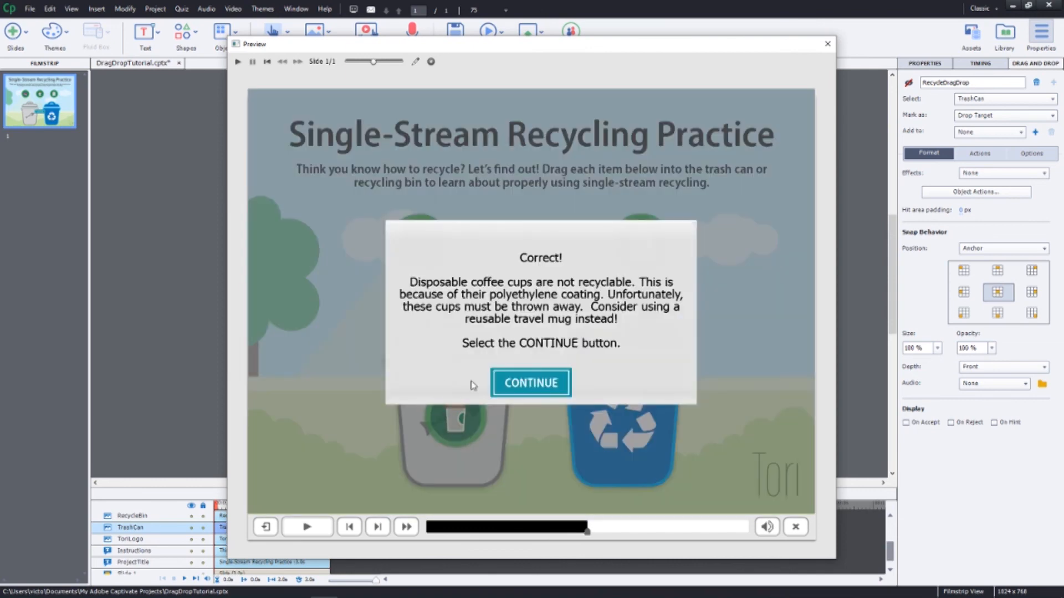
left_click(509, 384)
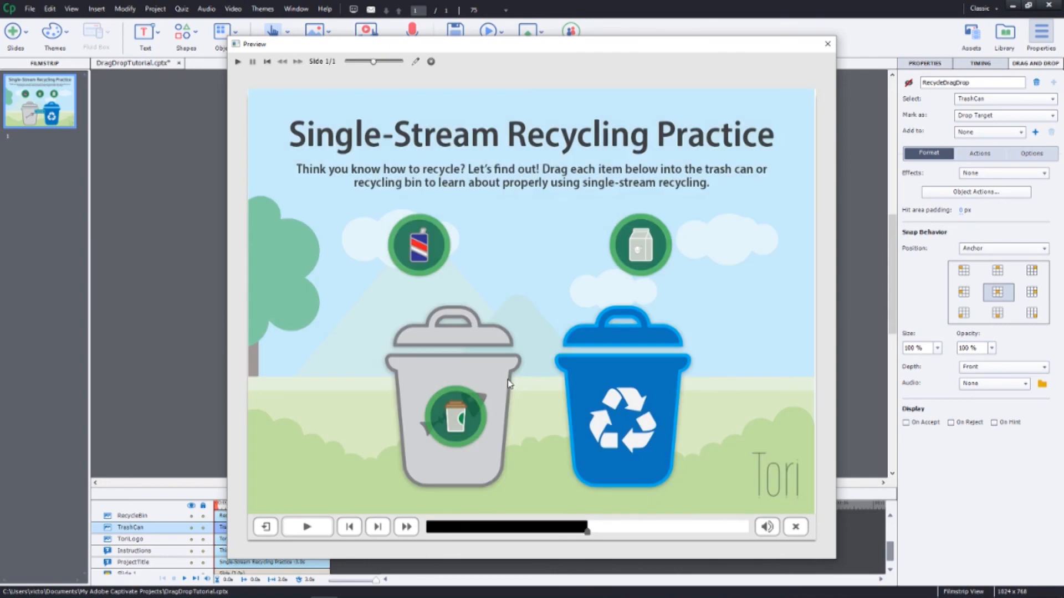